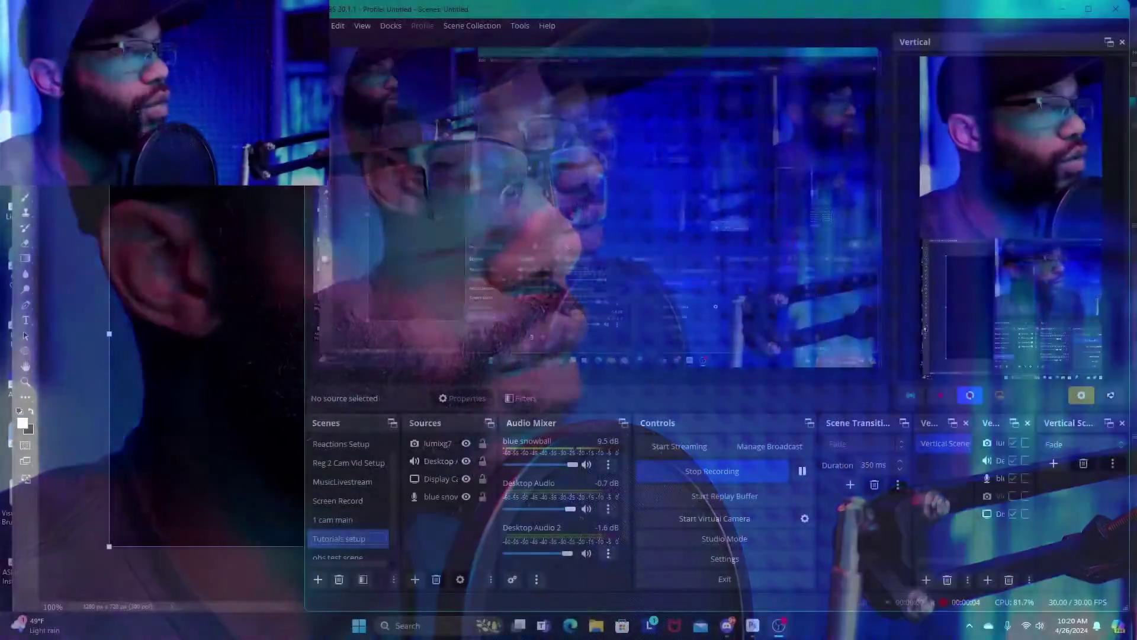
key(alt+Tab)
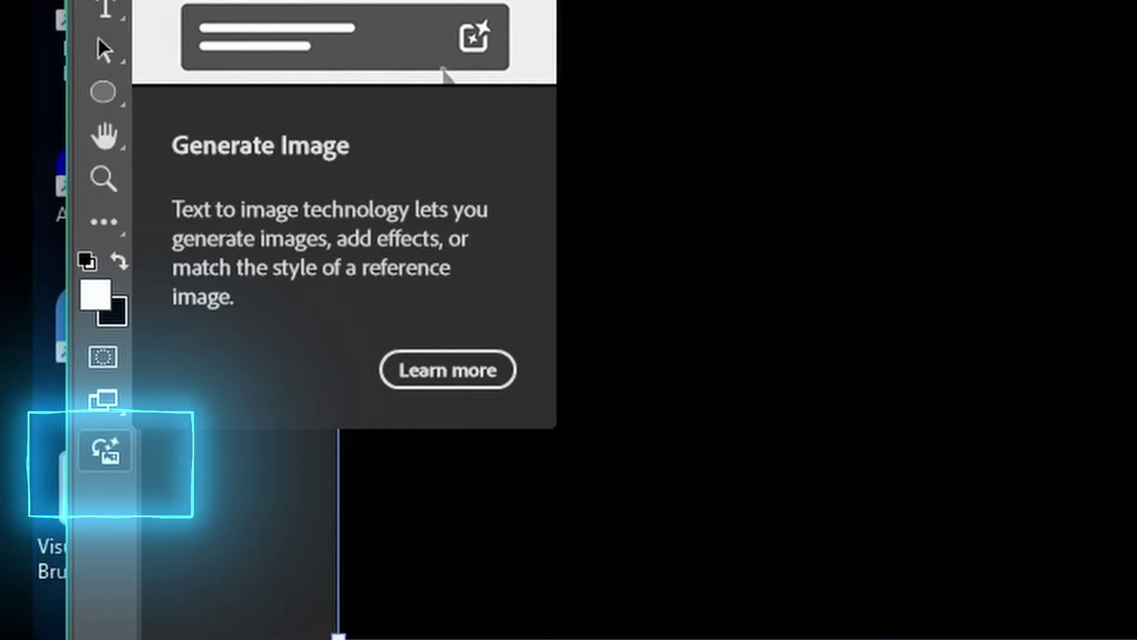
click(106, 452)
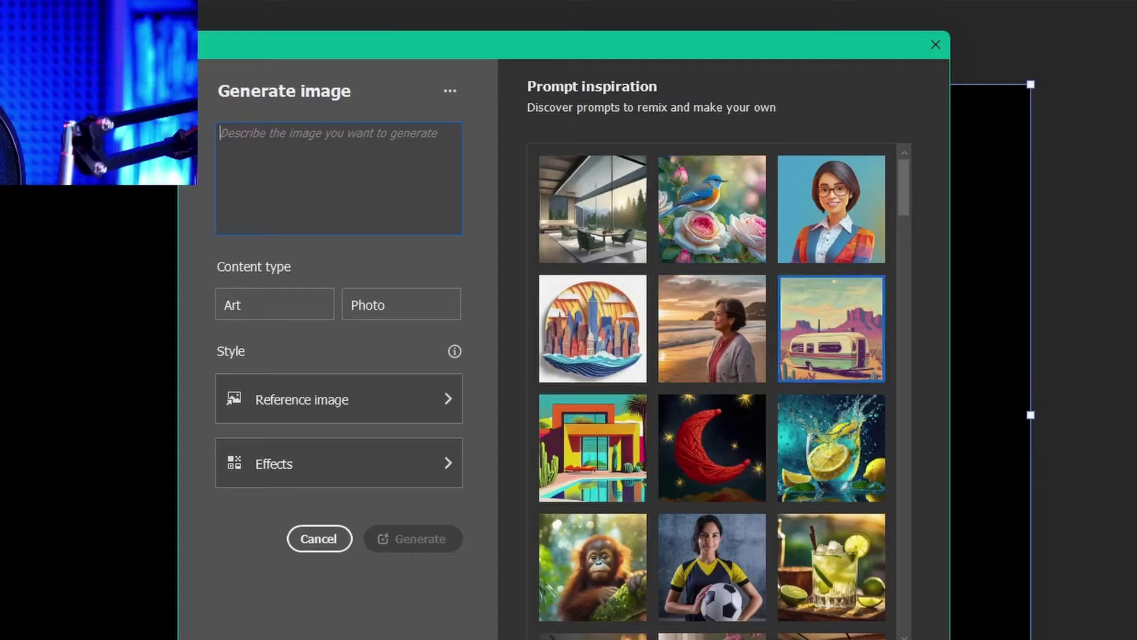
click(712, 209)
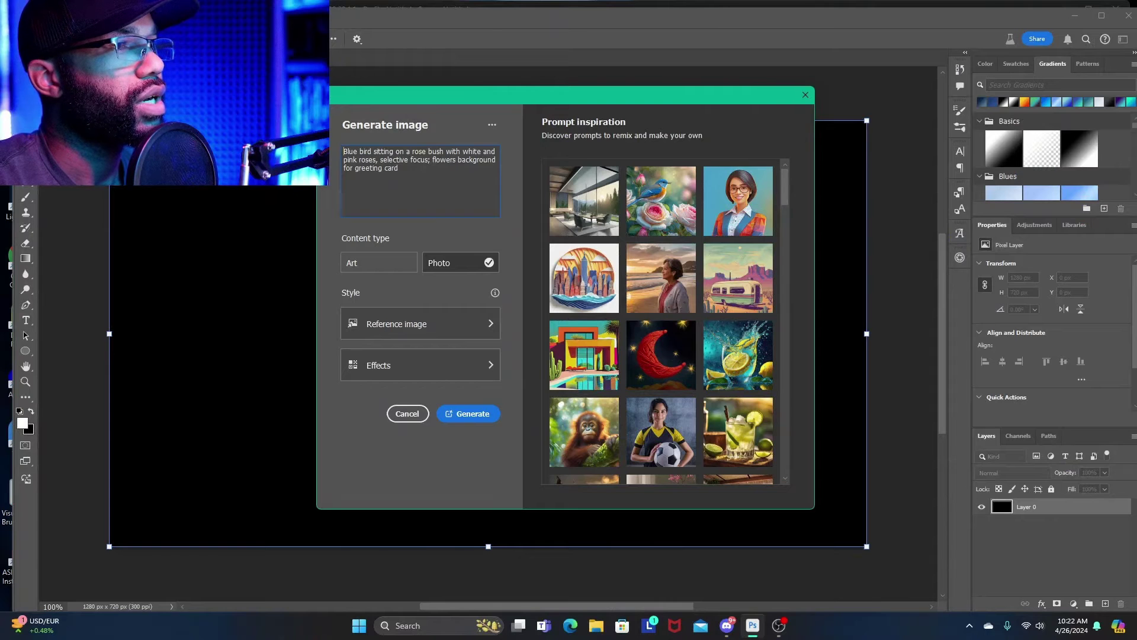
drag(344, 151, 431, 160)
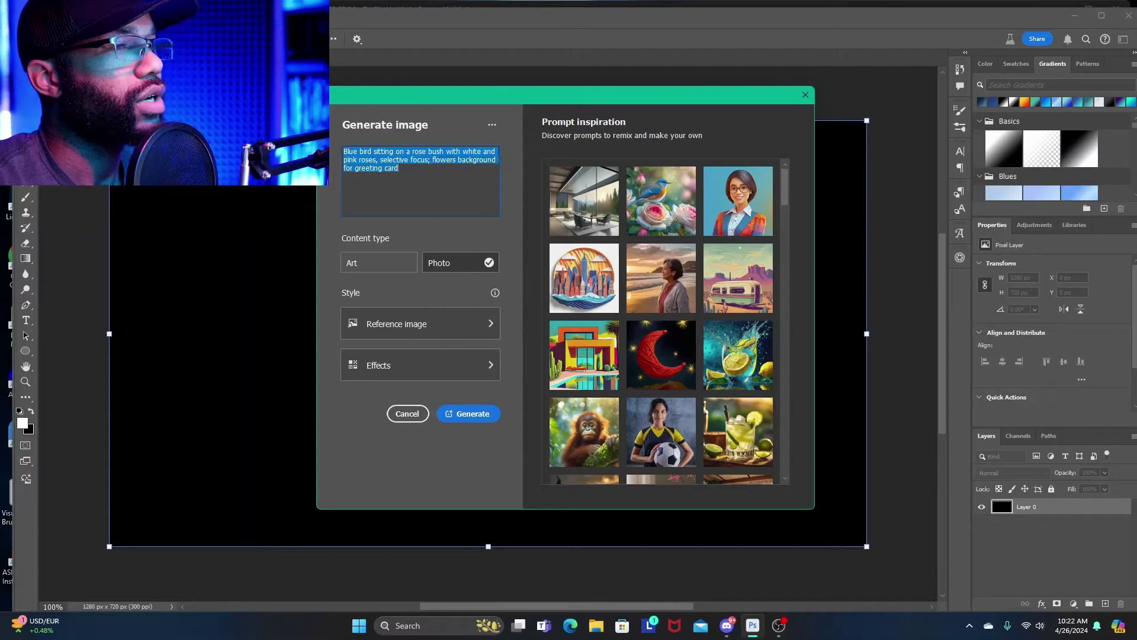
key(BackSpace)
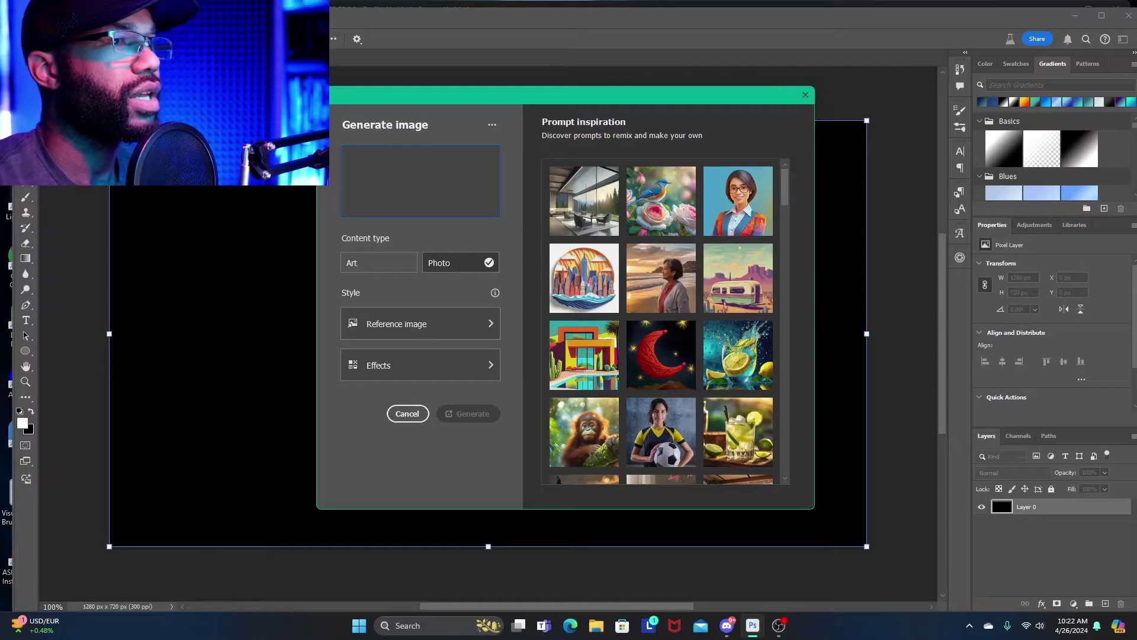
key(Escape)
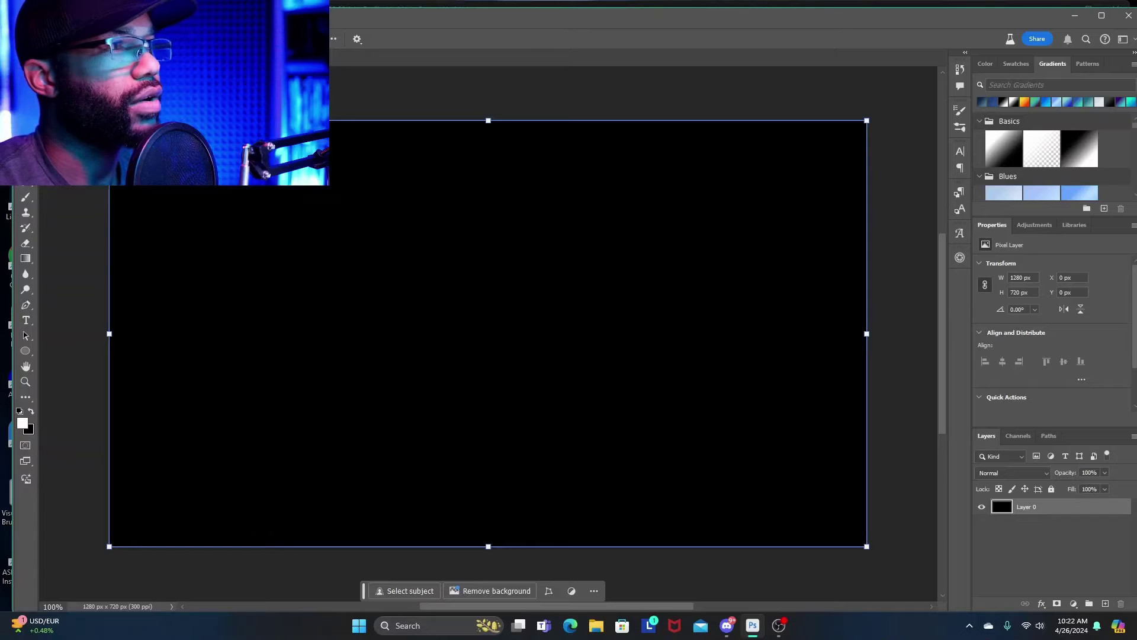
Enter the Generate Image prompt "motorcycle speeding down a city street at night, dynamic blue backlighting, wet pavement. Clouds in the night sky in the background"
click(36, 15)
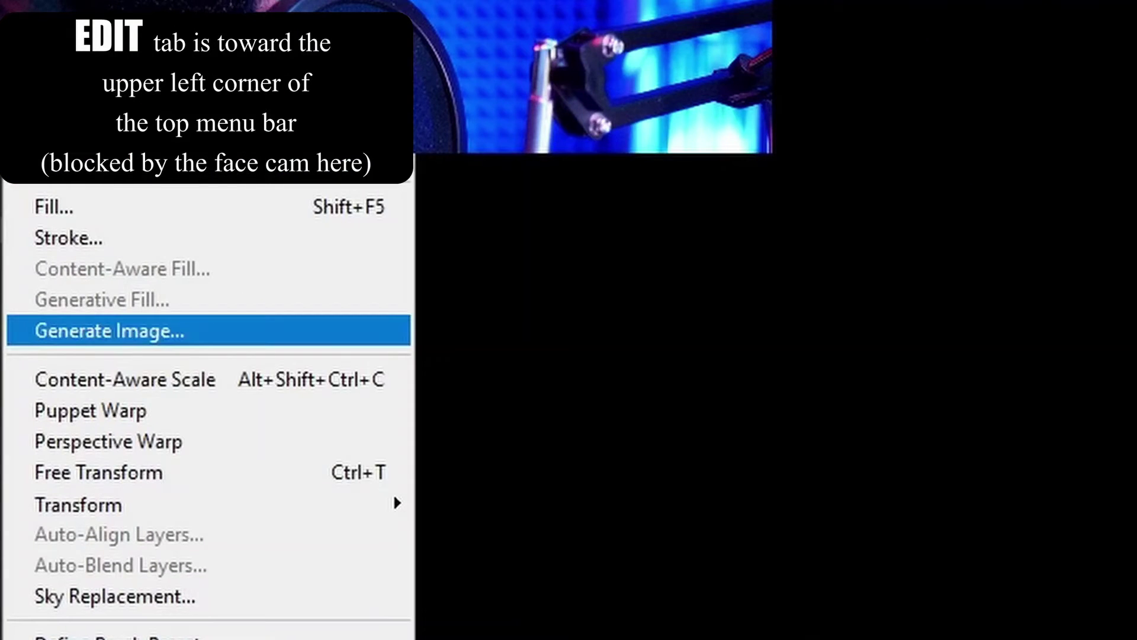
click(110, 331)
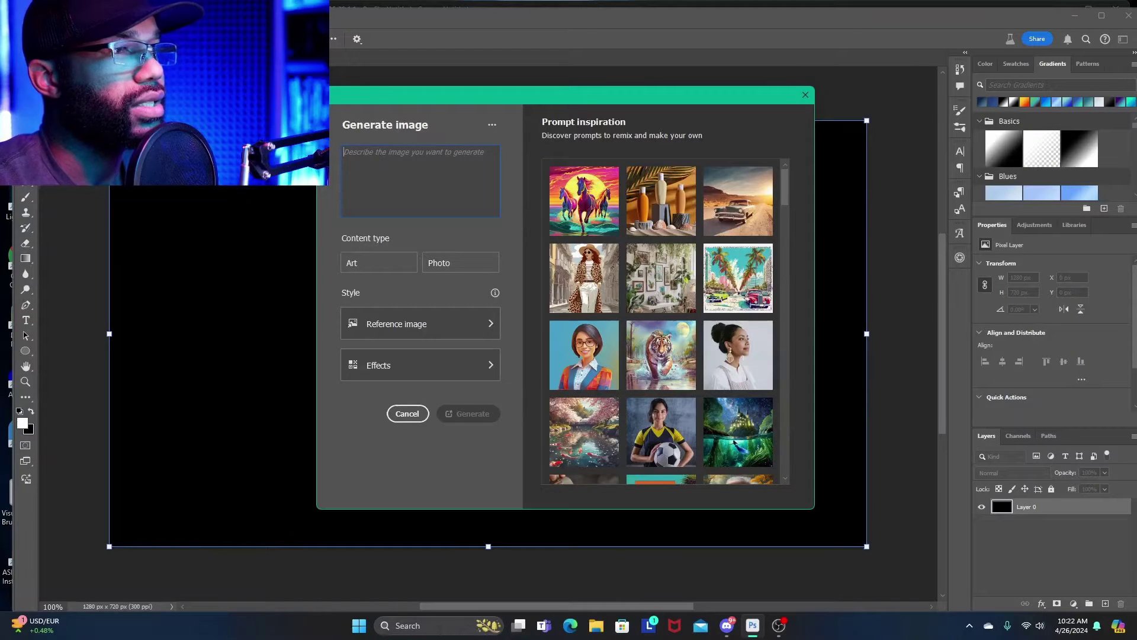
drag(511, 92, 533, 104)
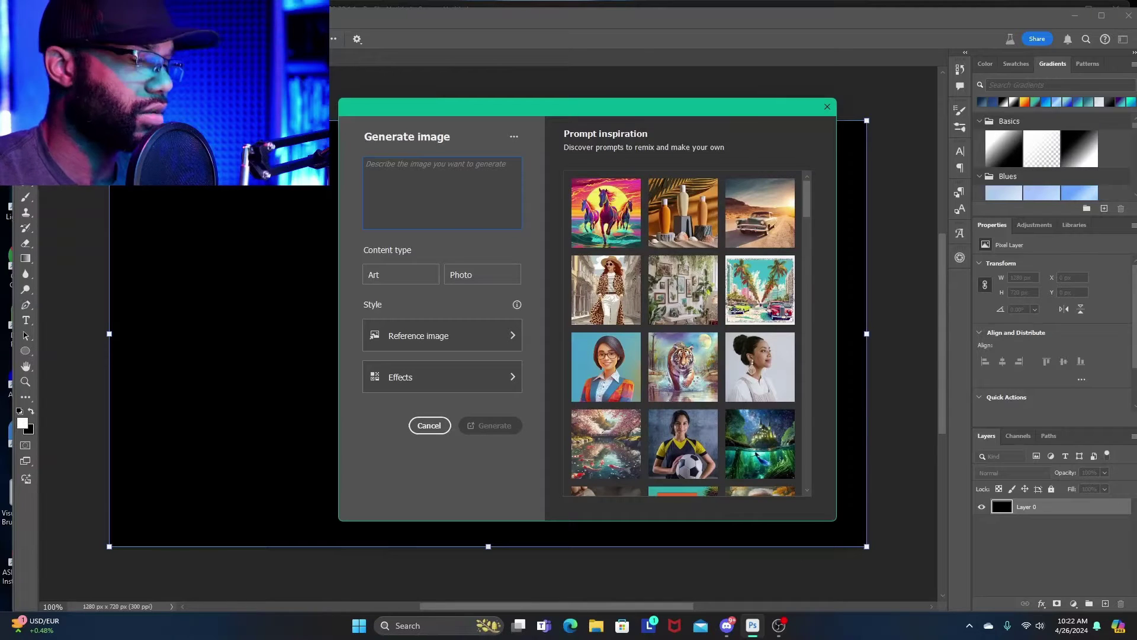
text(m)
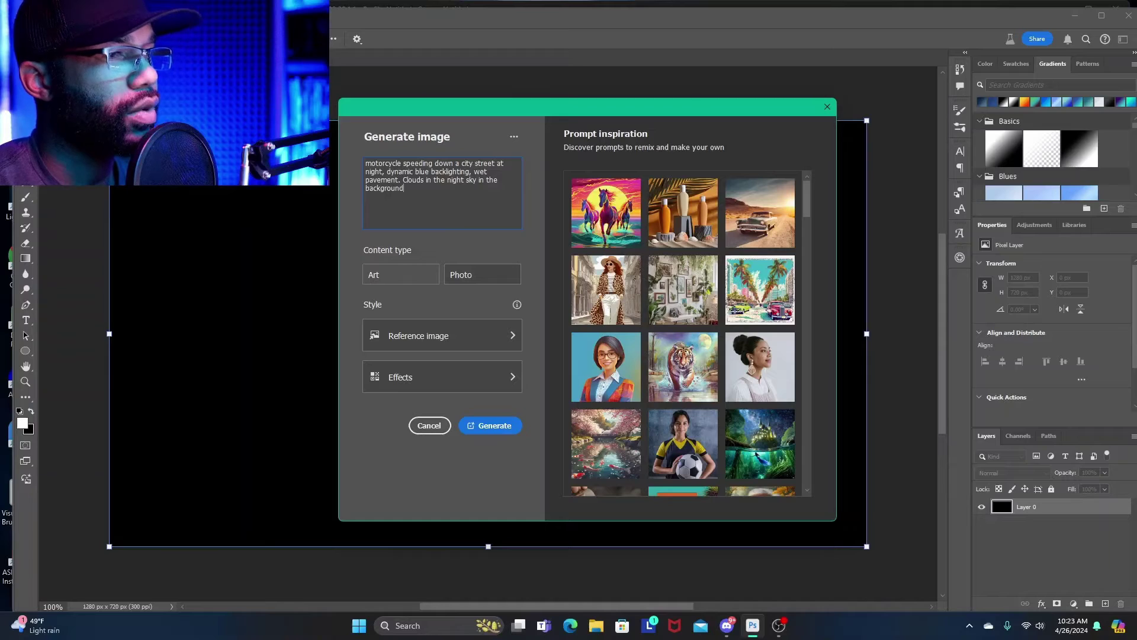
Generate the image with the Photo content type and the Hyper realistic and Cinematic effects
click(482, 274)
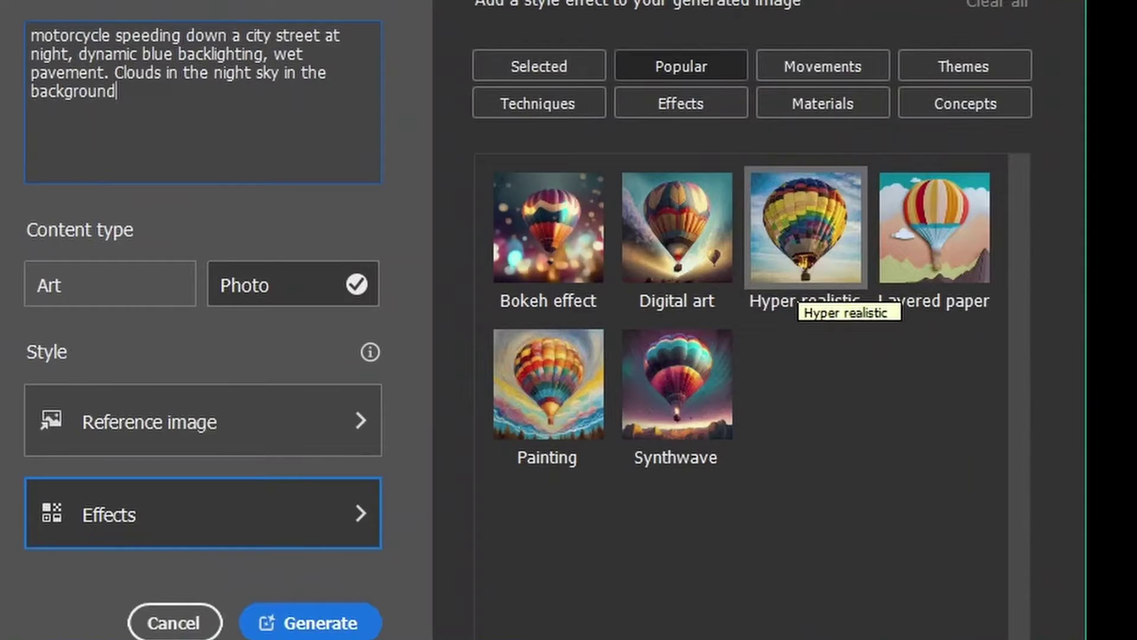
click(797, 289)
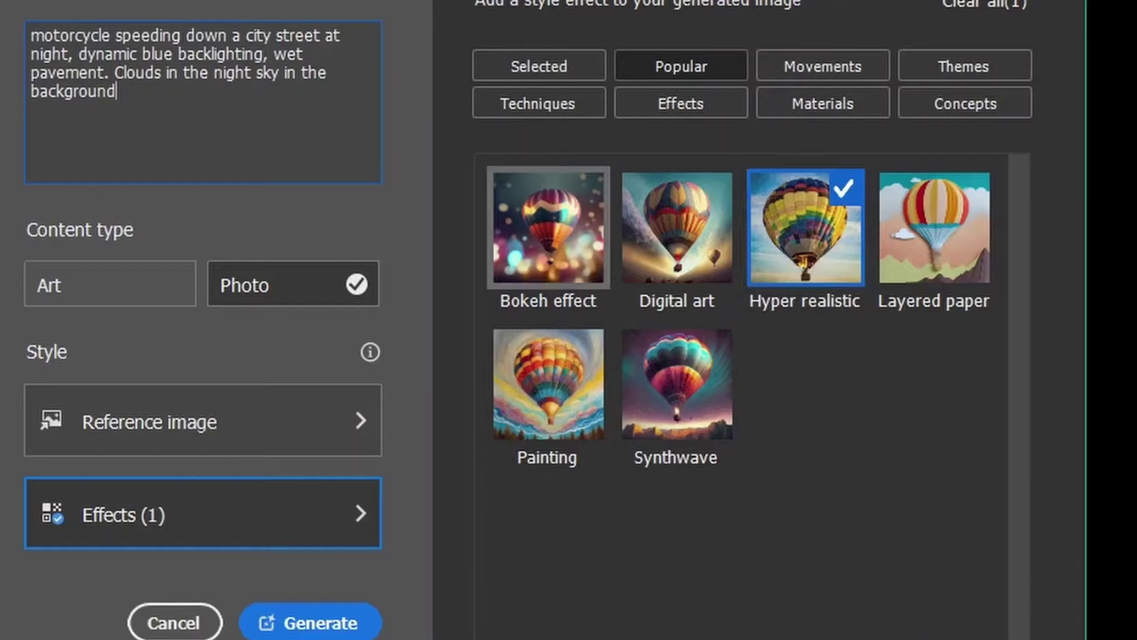
click(964, 65)
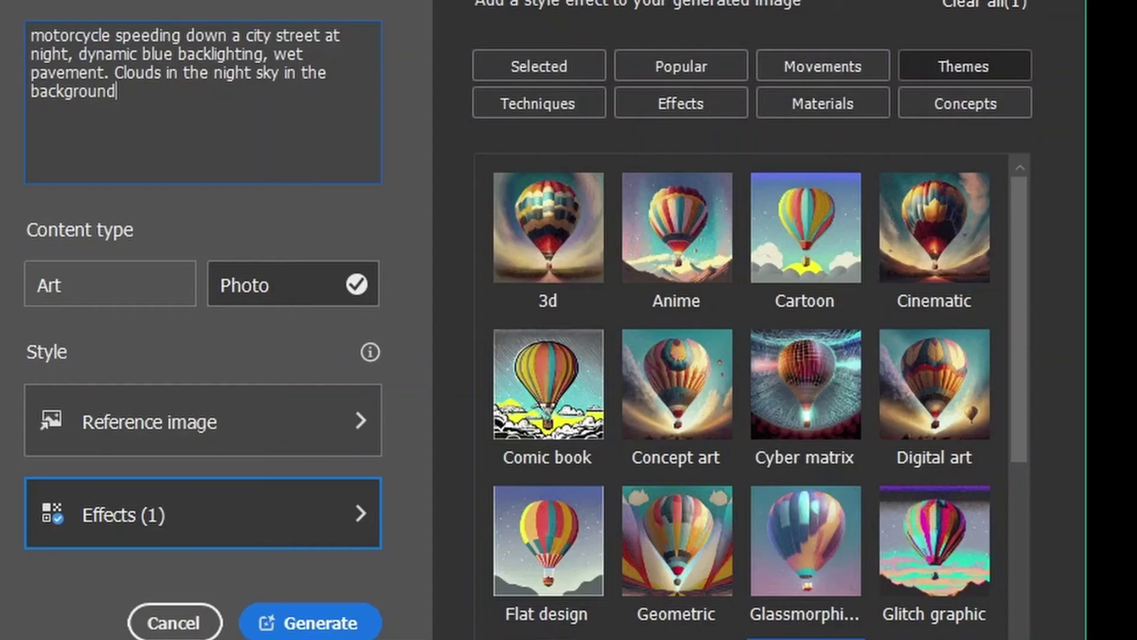
click(934, 227)
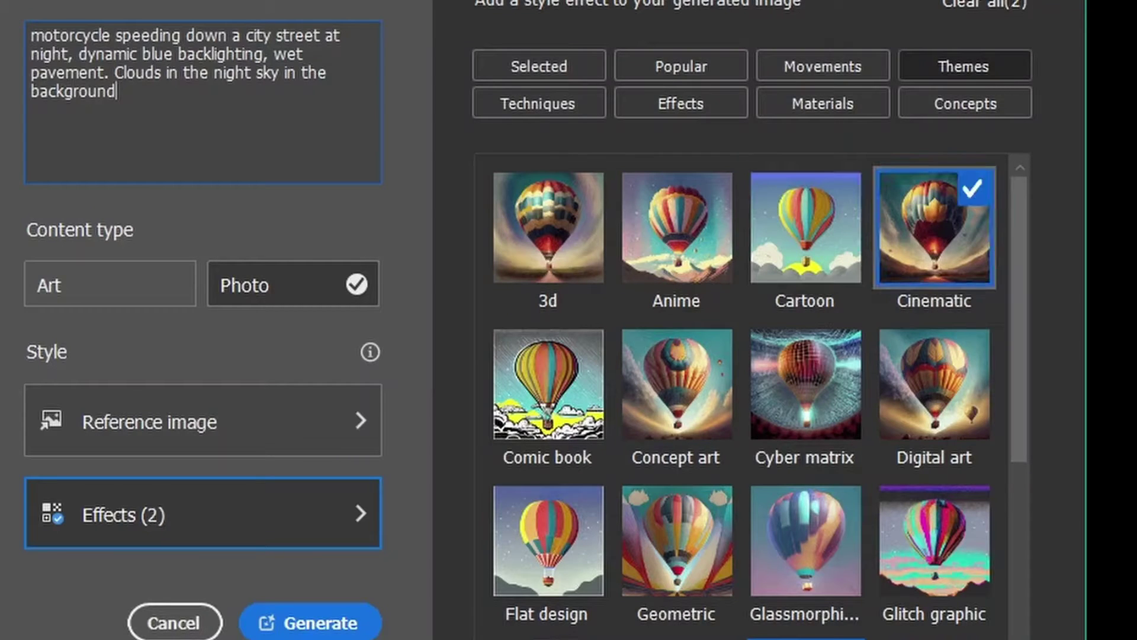
click(964, 103)
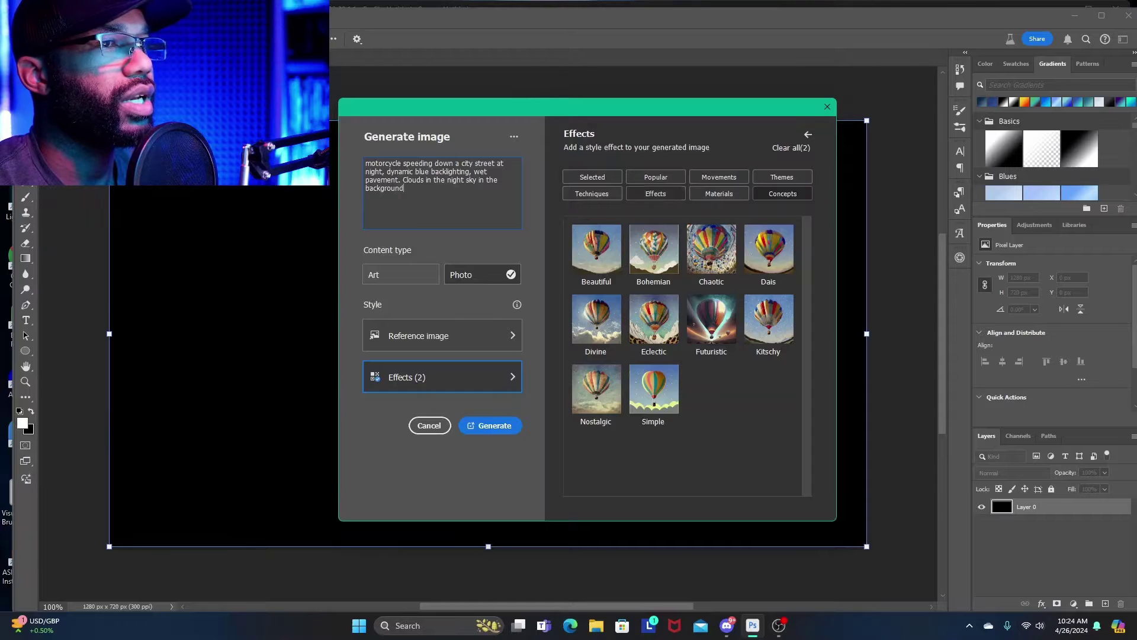
click(656, 177)
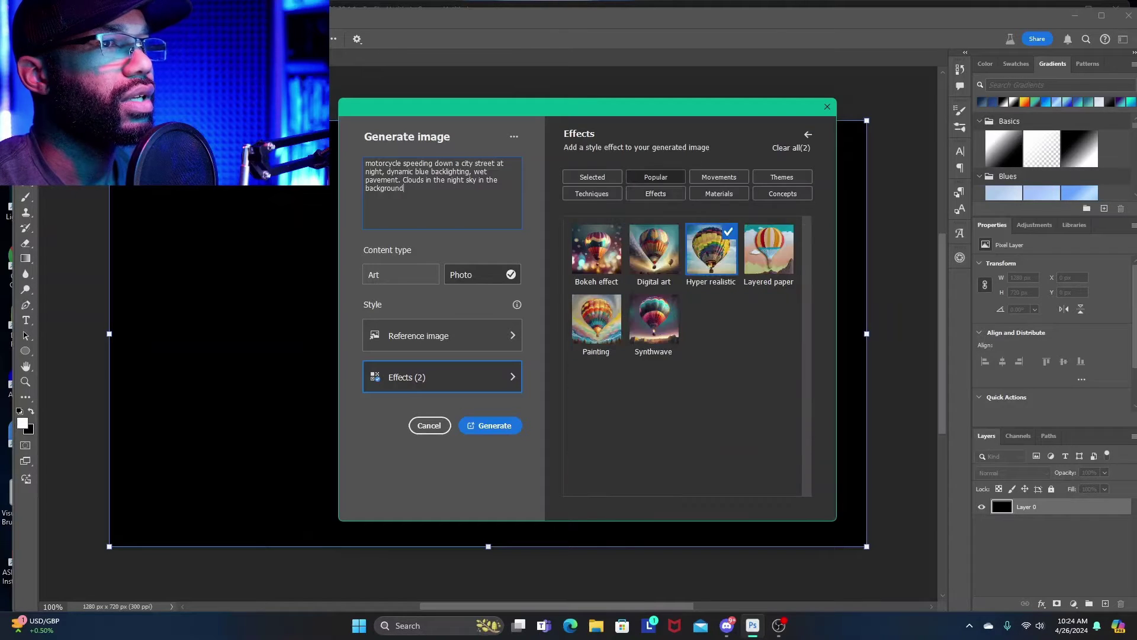
click(782, 177)
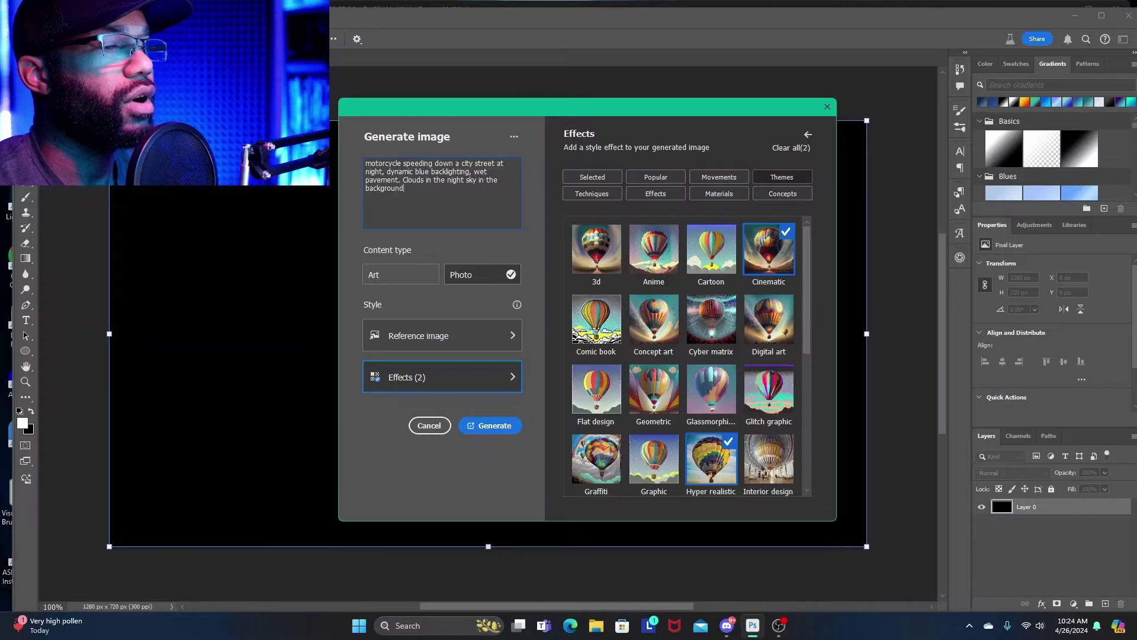
click(490, 425)
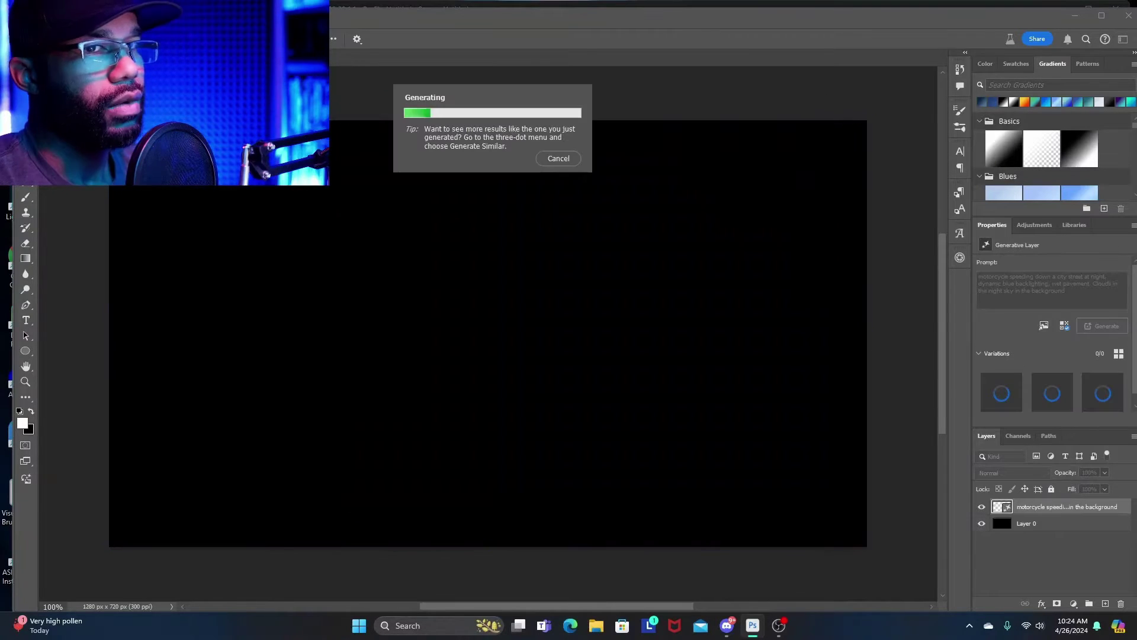
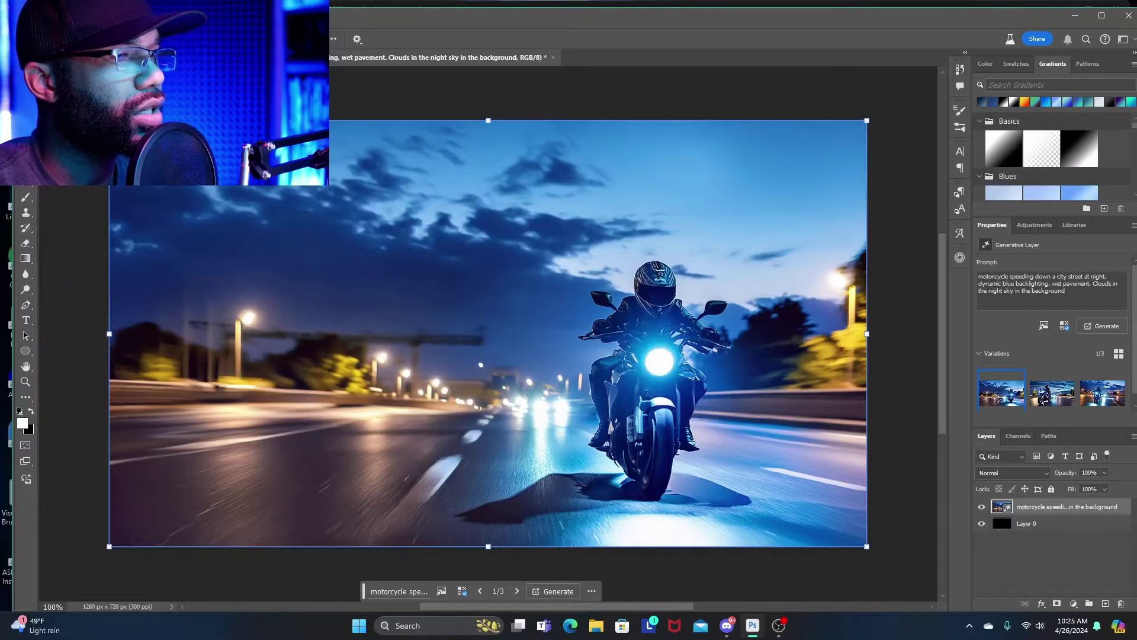
Compare the three generated motorcycle variations on the canvas, ending on the second one
click(1052, 393)
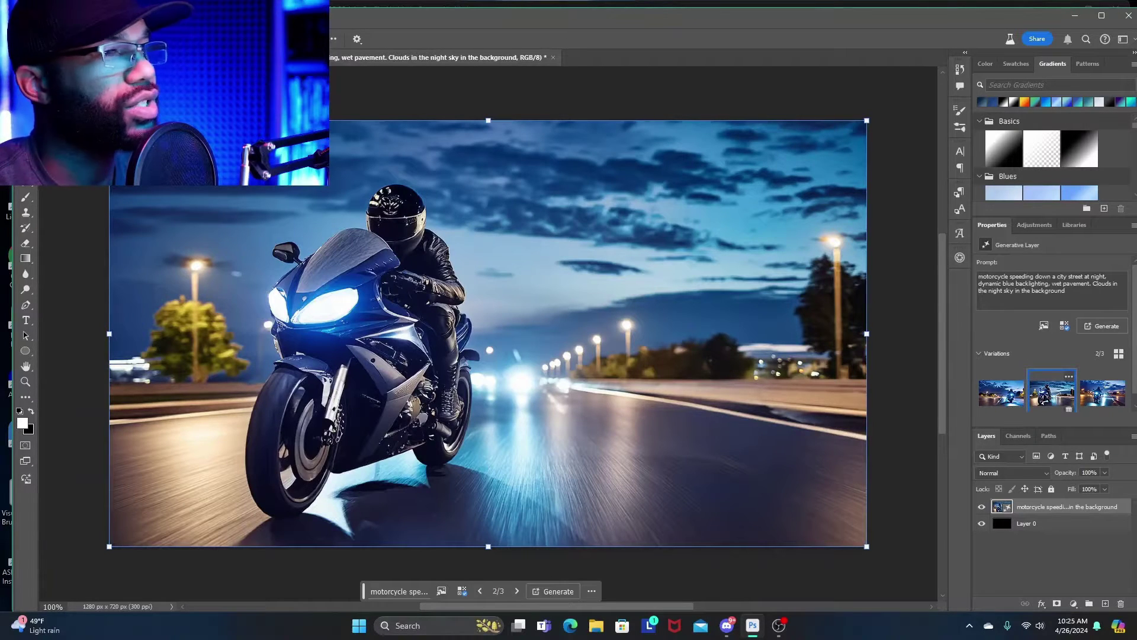
click(1103, 392)
click(1052, 392)
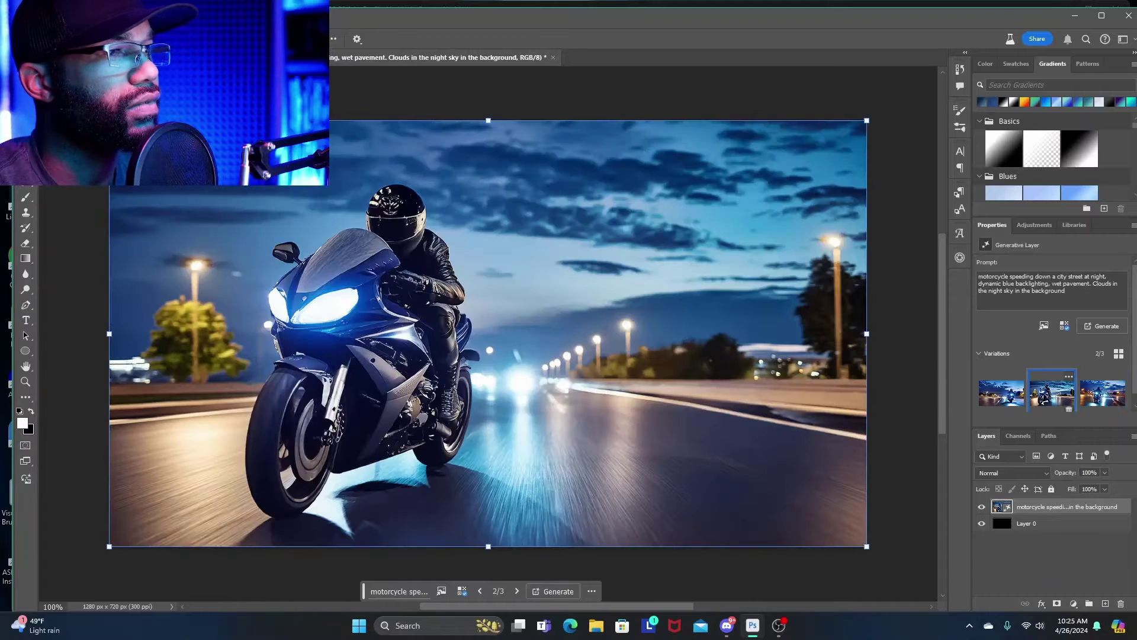
click(1001, 392)
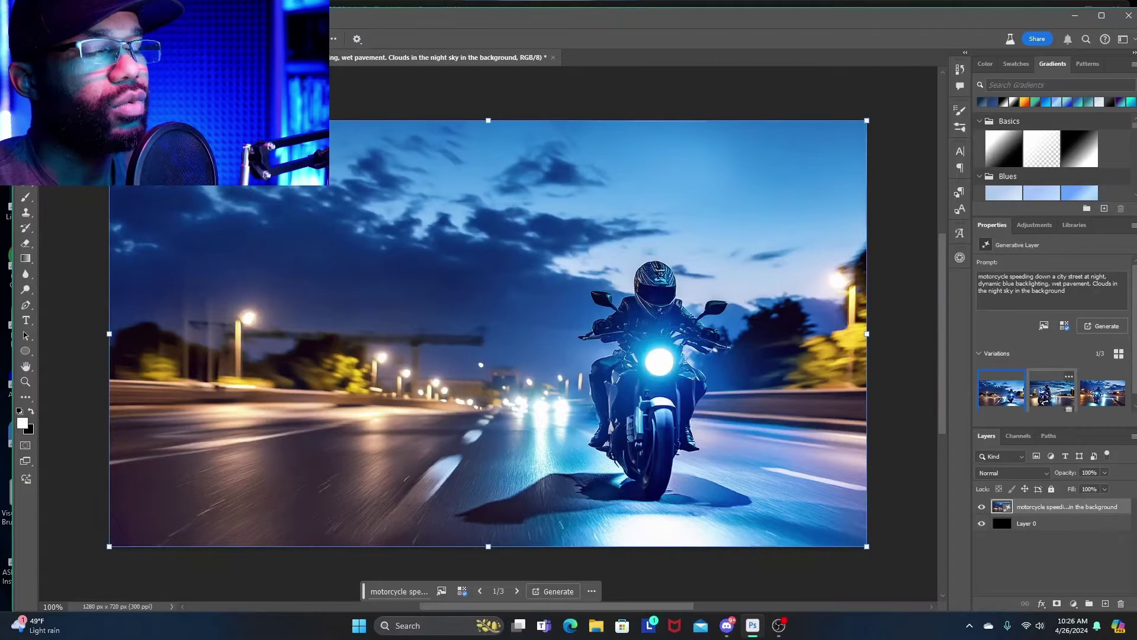
click(1052, 394)
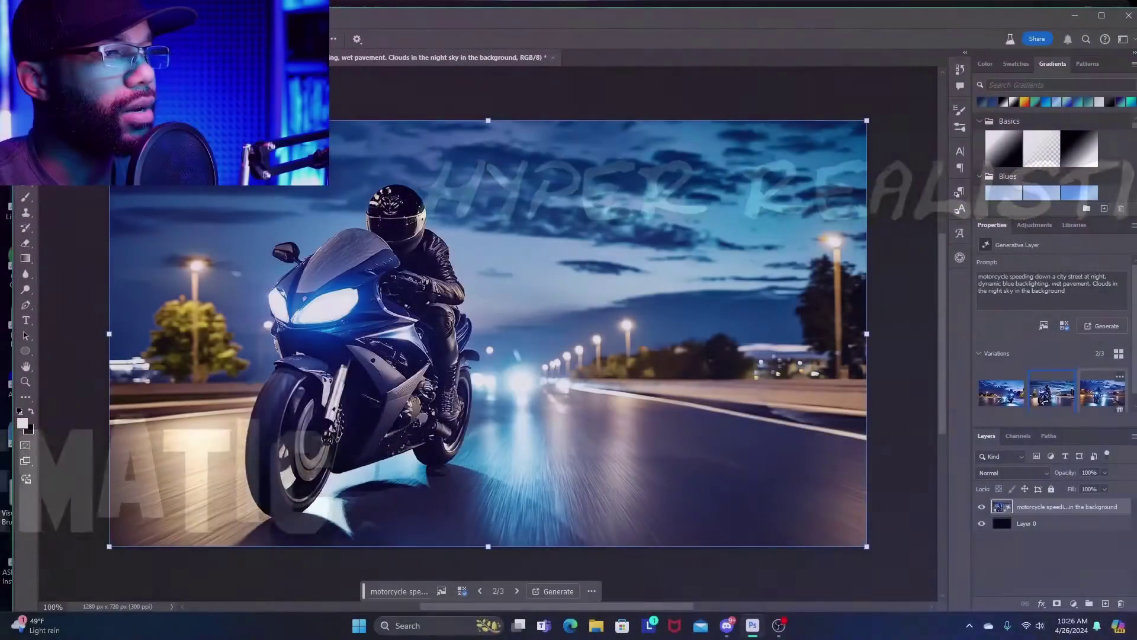
click(1002, 391)
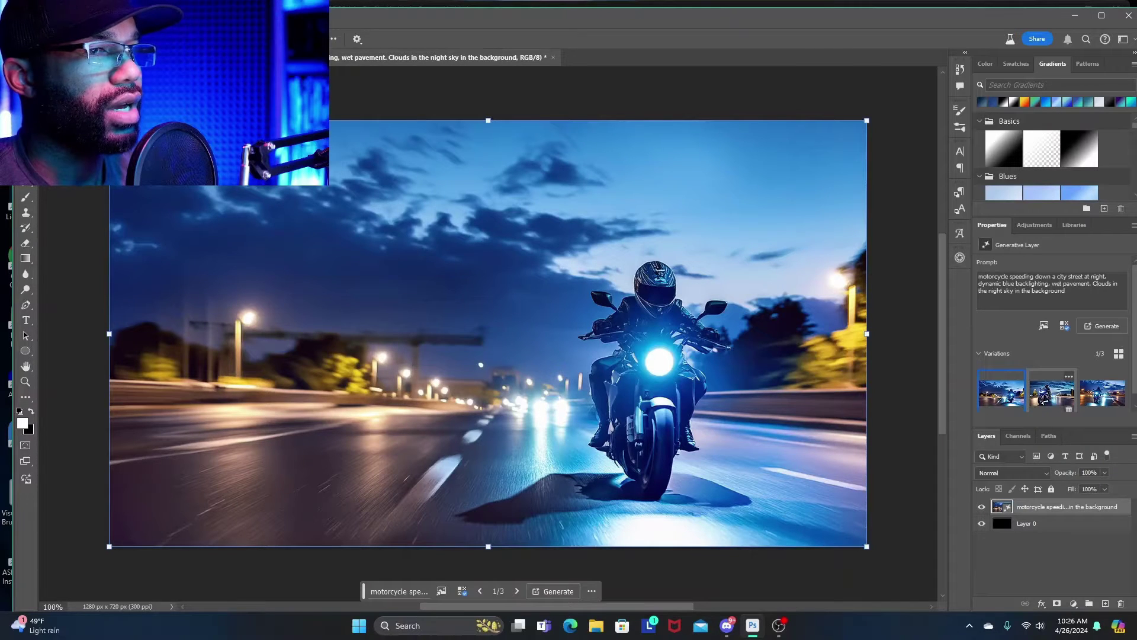
click(1053, 391)
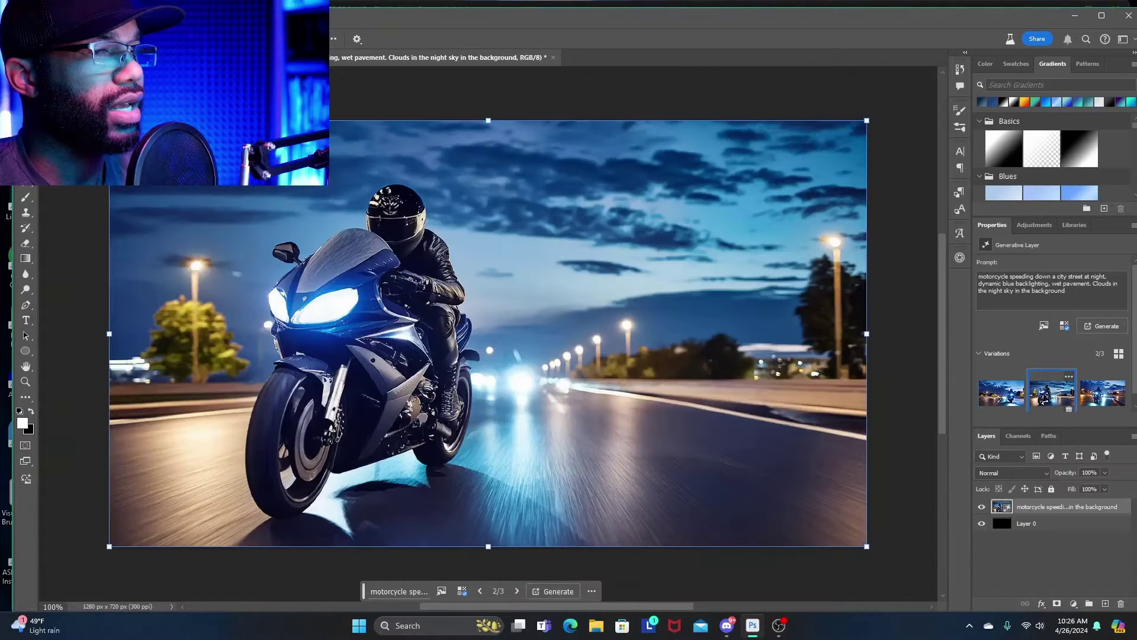
click(1103, 391)
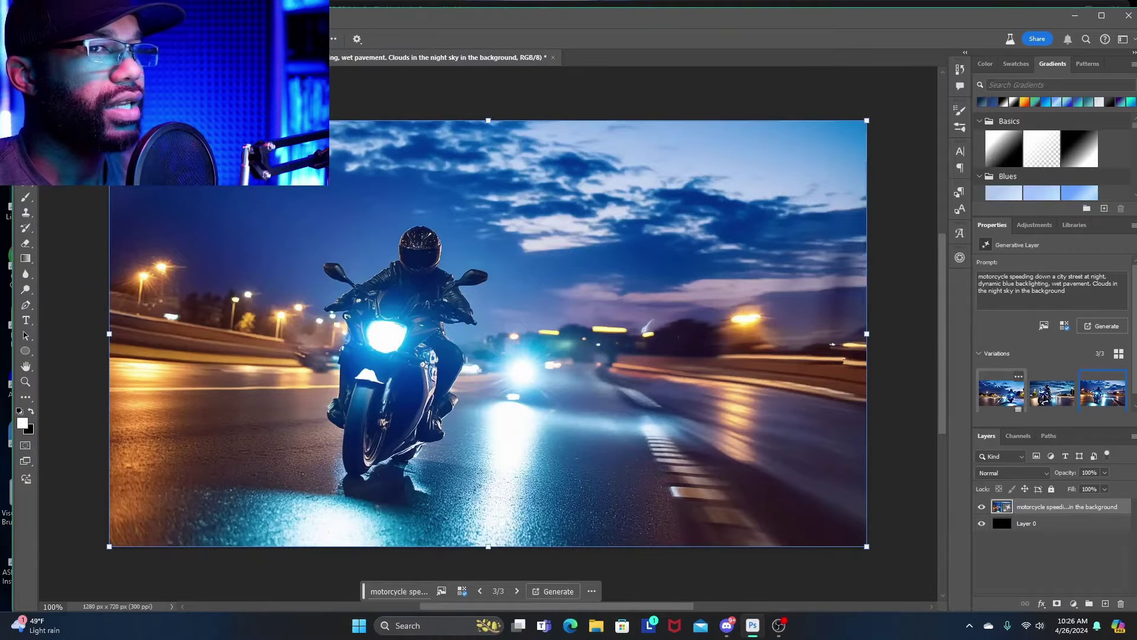
click(1001, 392)
click(1052, 391)
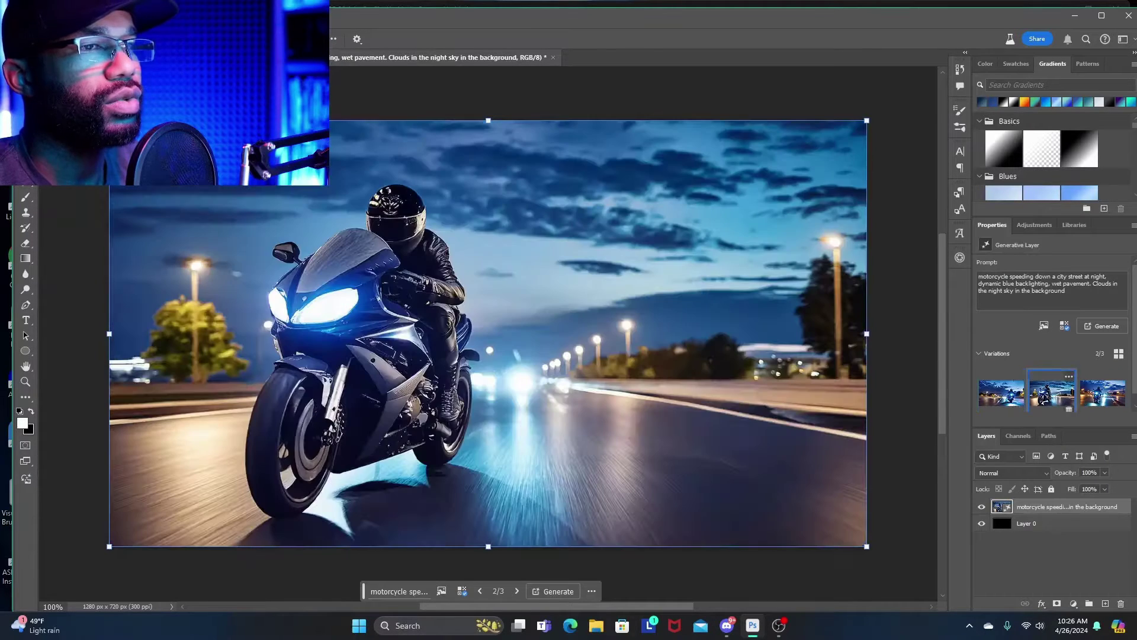
click(1103, 391)
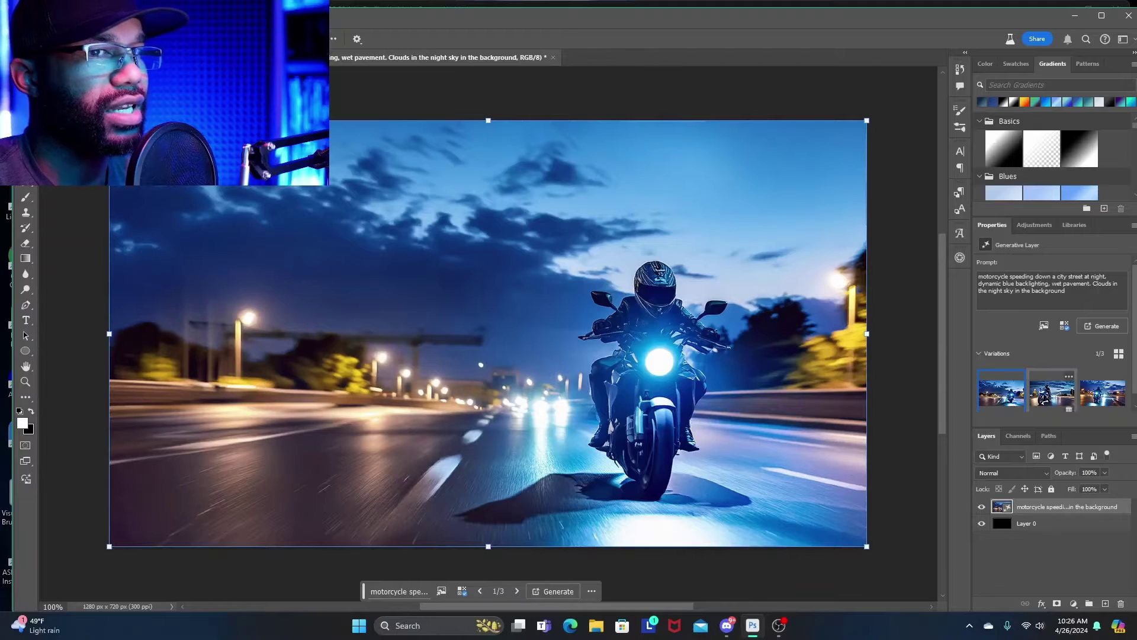
click(1053, 392)
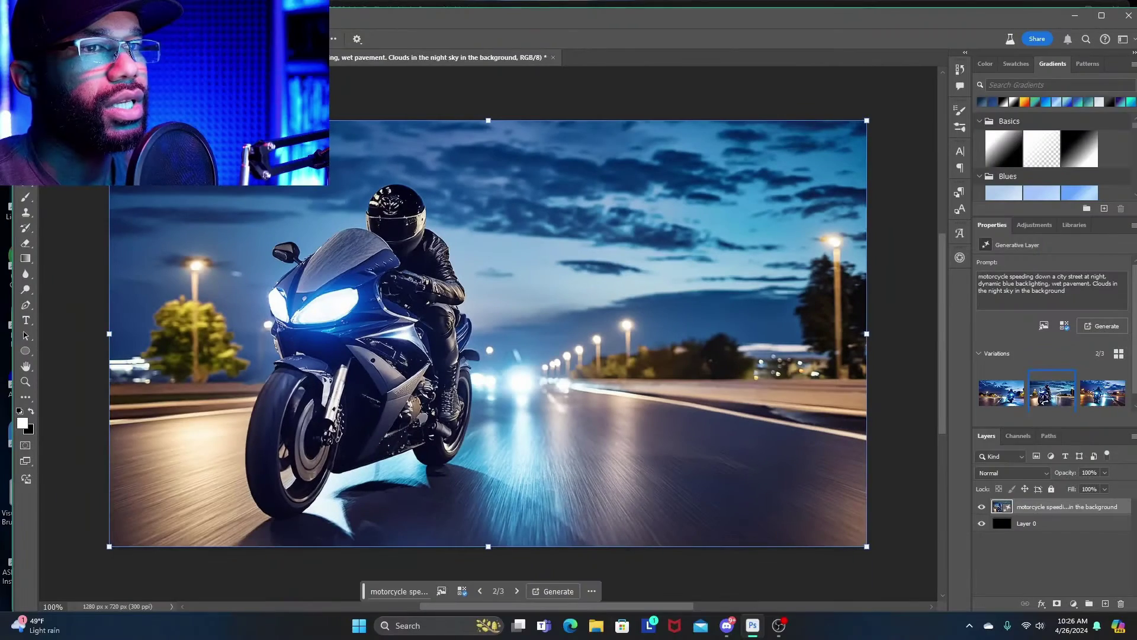
Copy the motorcycle prompt from the generative layer and paste it into an /imagine command for the Midjourney Bot in Discord
drag(979, 276, 1066, 291)
key(ctrl+c)
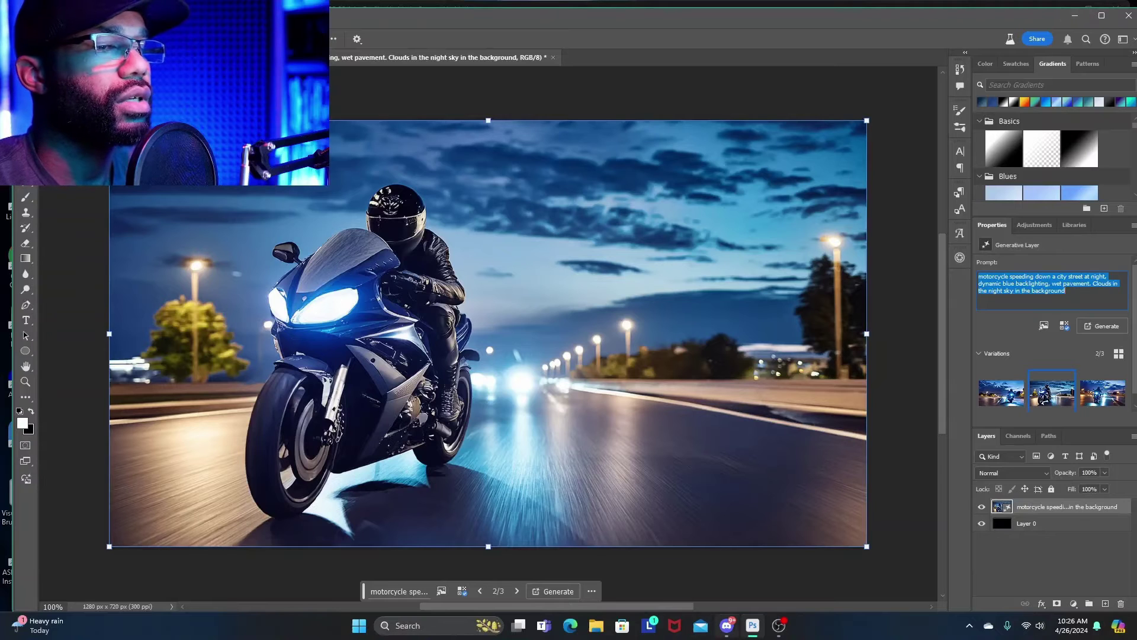
click(727, 625)
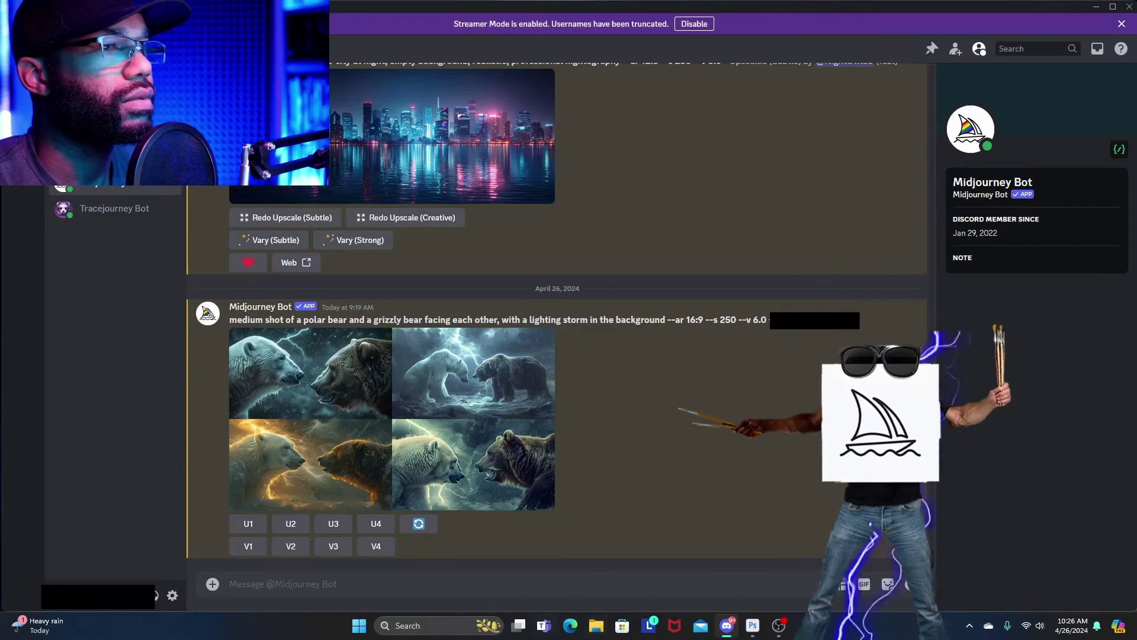
text(/imagine)
key(Tab)
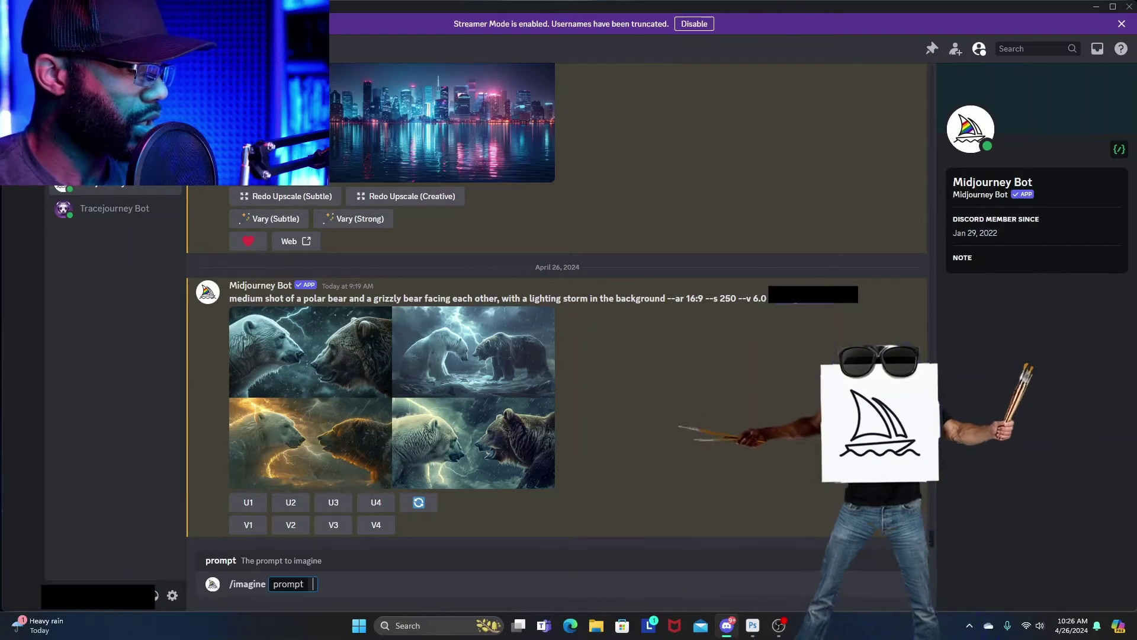
key(ctrl+v)
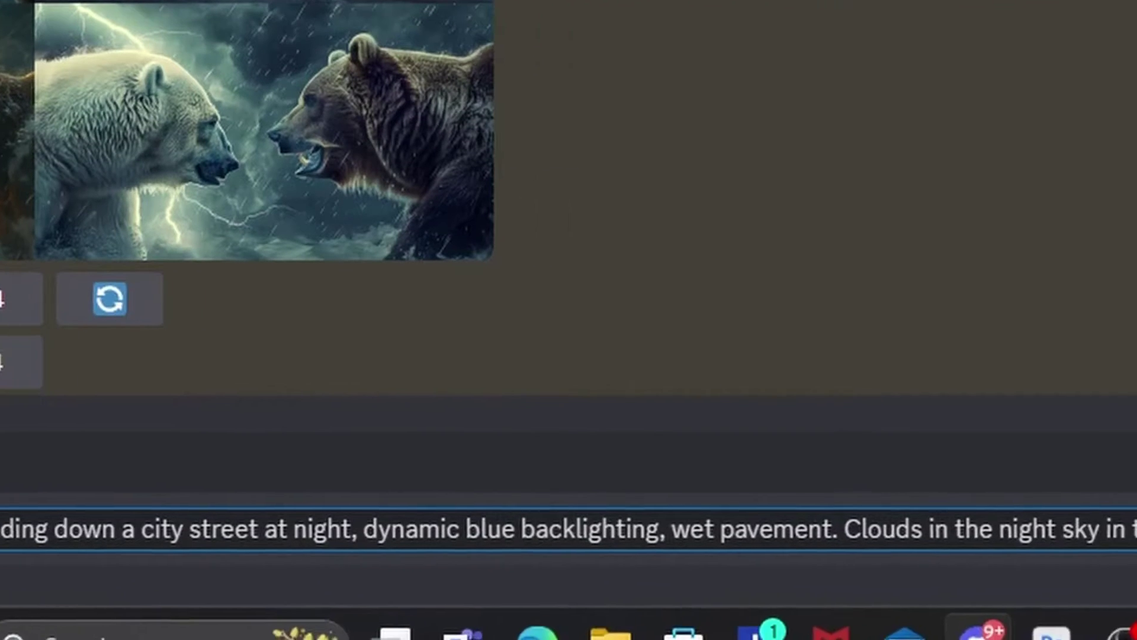
Submit the Midjourney prompt with the "--ar 16:9" parameter added and open the resulting image grid in the browser
text(--ar)
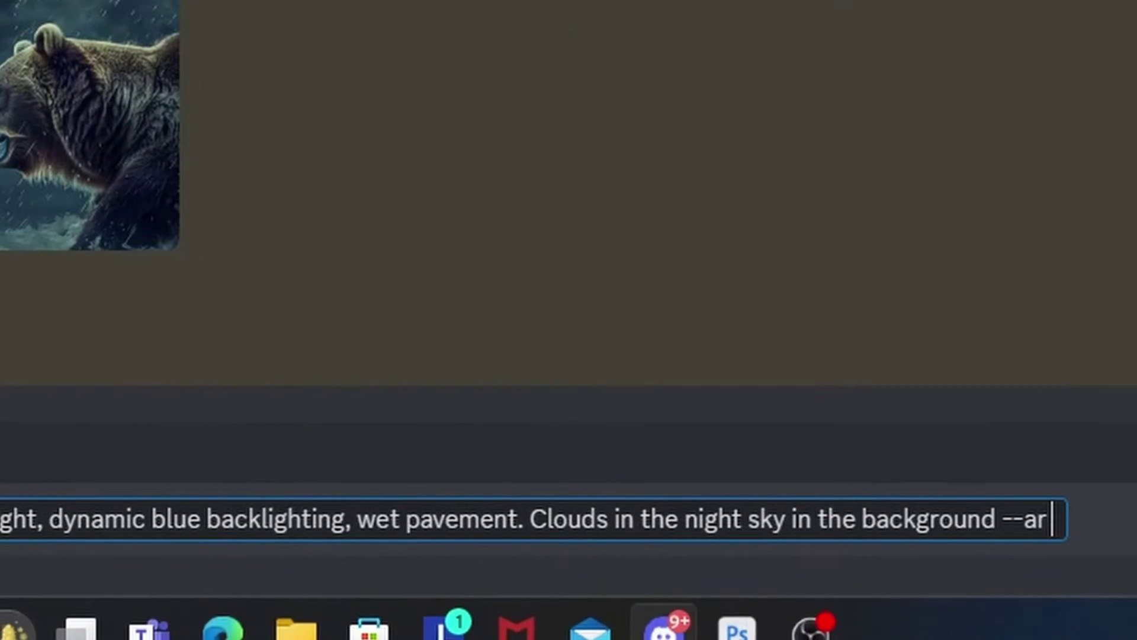
text( 16)
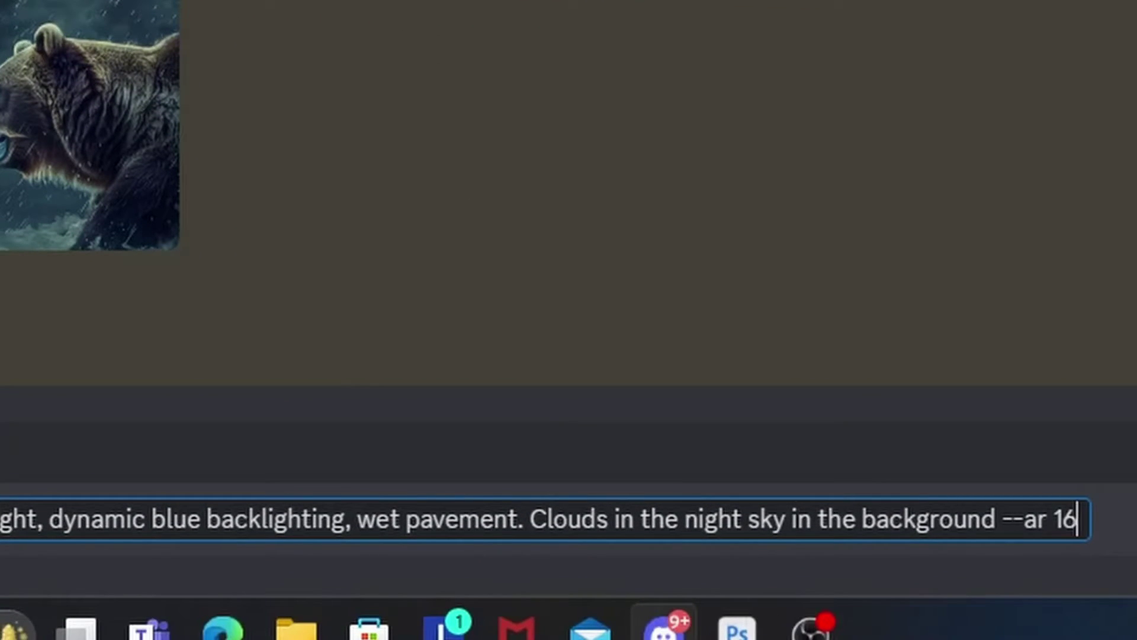
text(:)
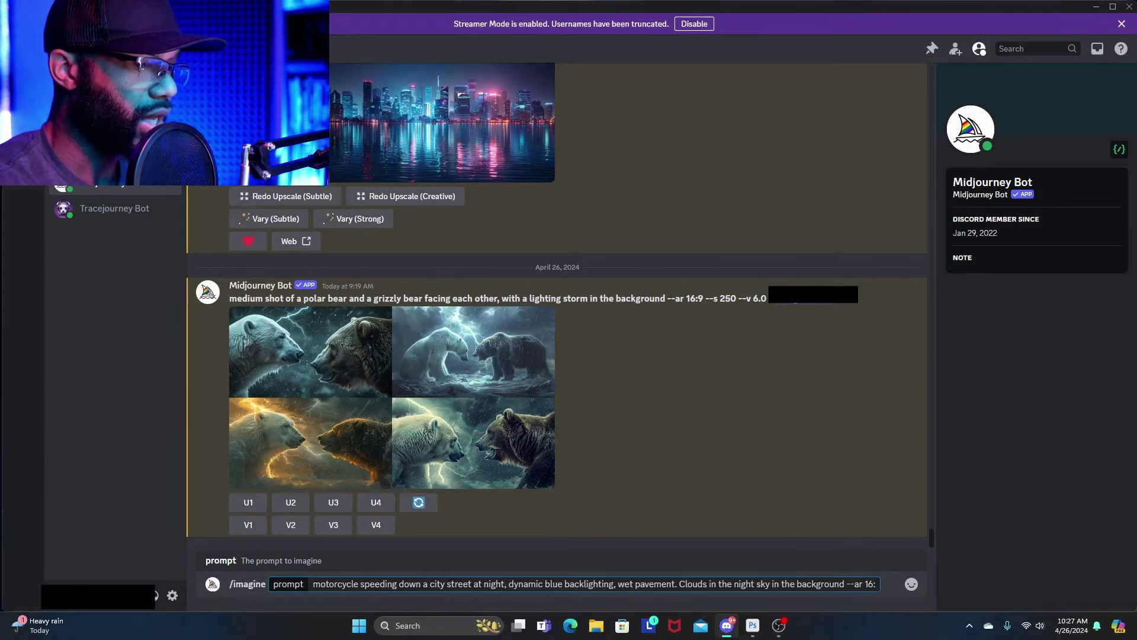
text(9)
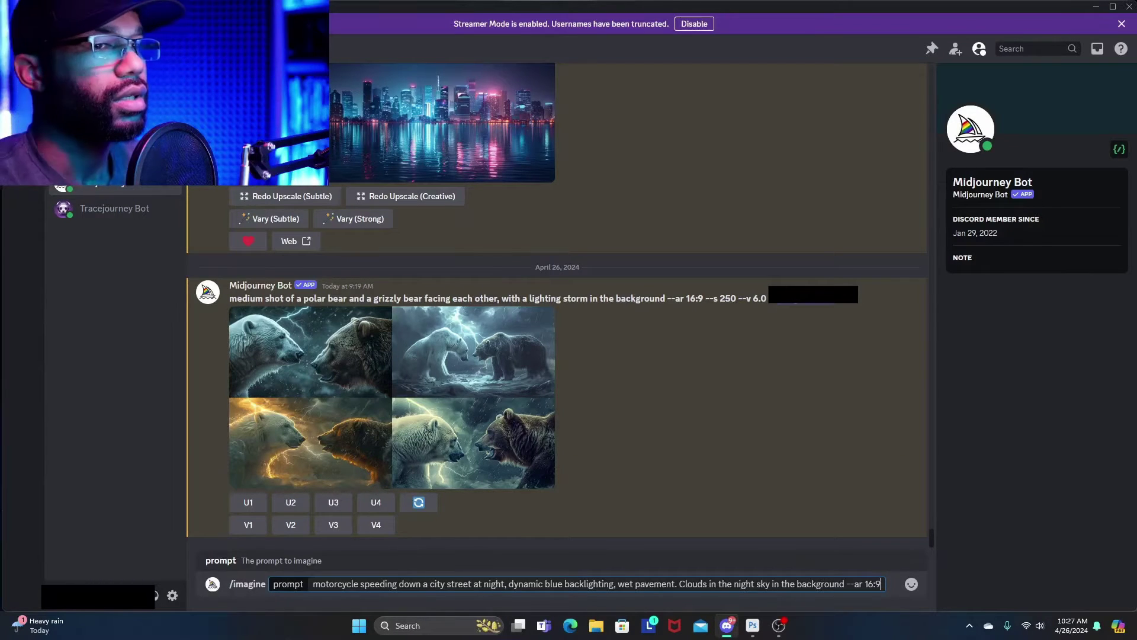
key(Return)
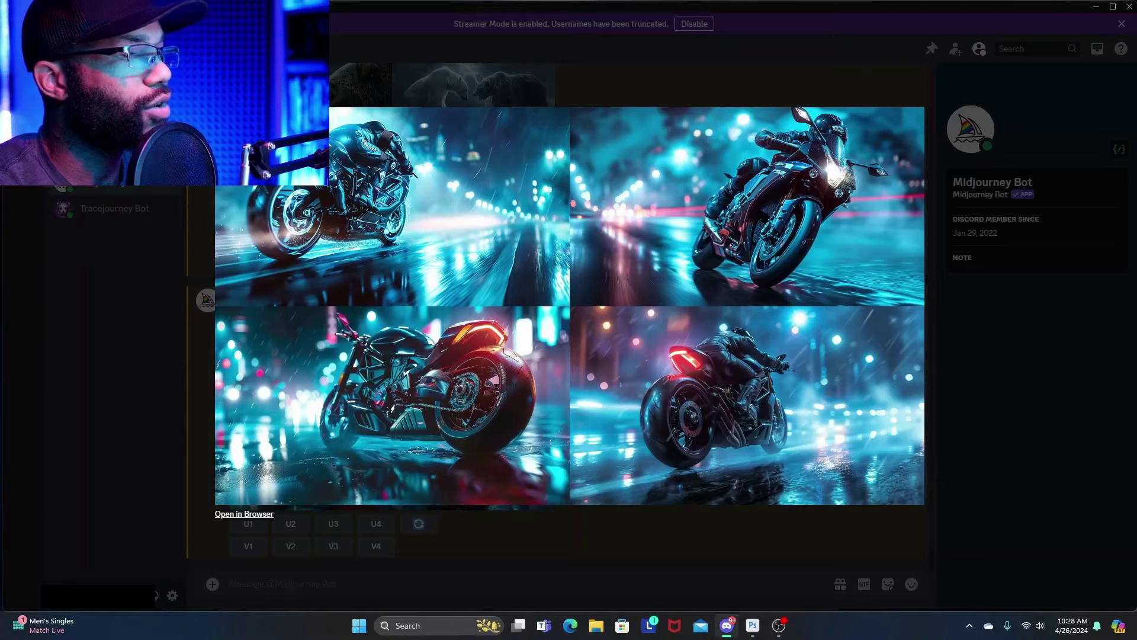
click(245, 514)
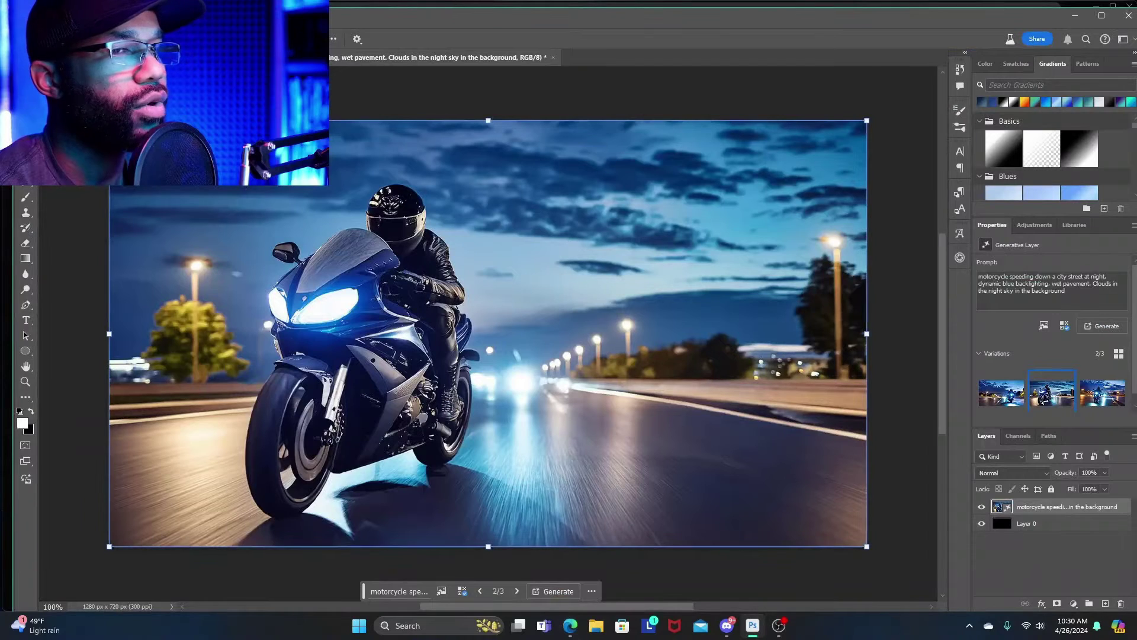
Review Photoshop's three motorcycle variations again to judge them against the Midjourney images
mouse_move(1001, 392)
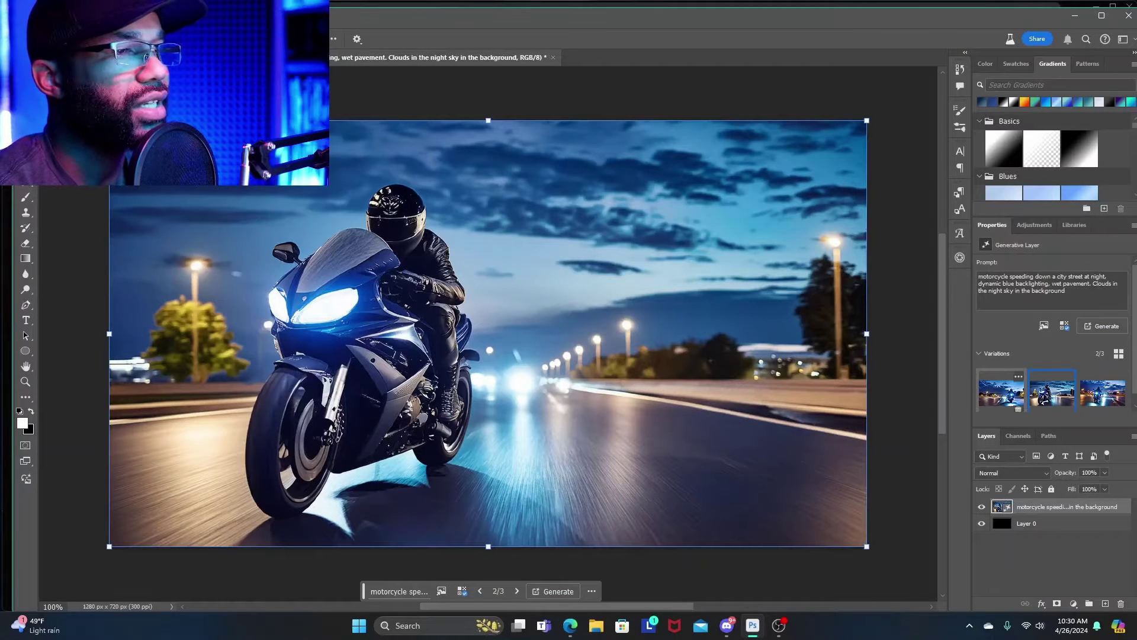
click(1001, 392)
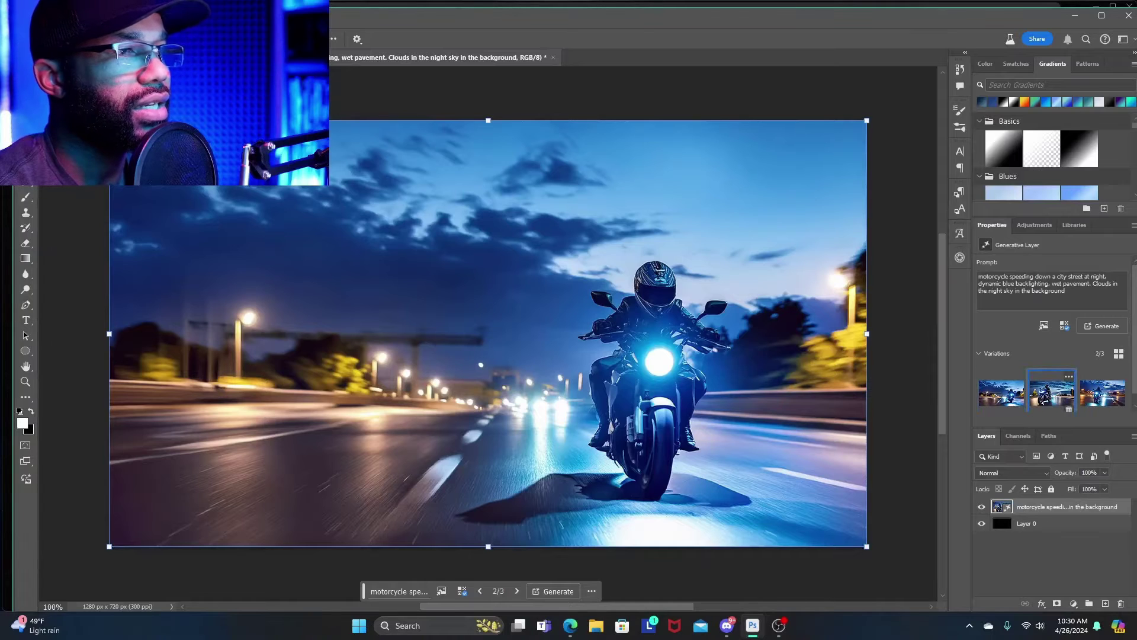
click(1052, 392)
click(1102, 392)
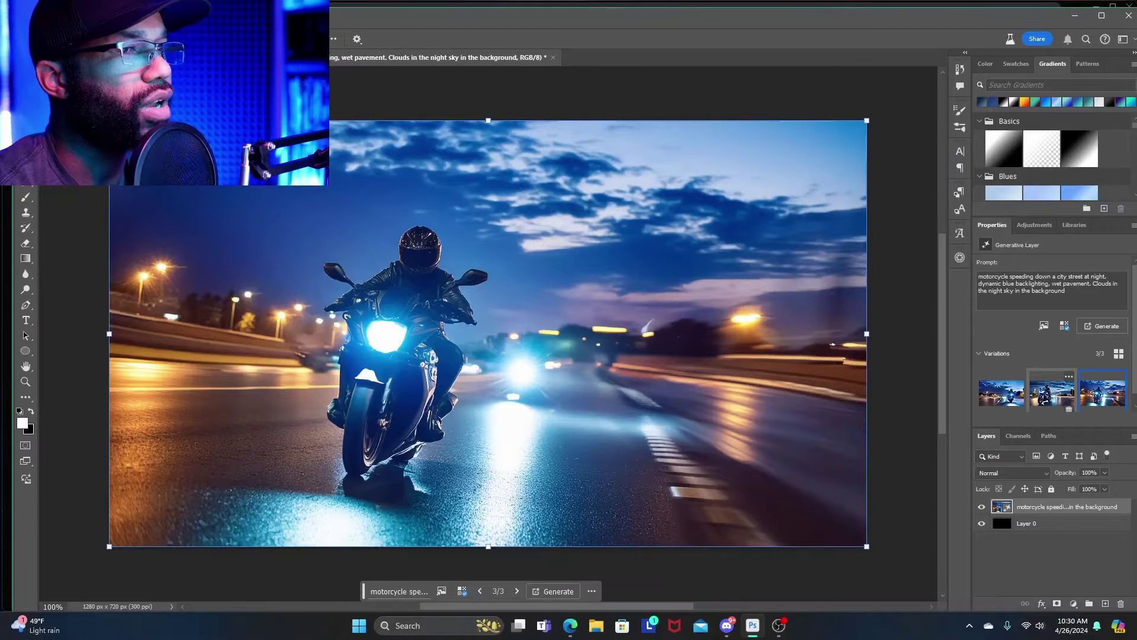
click(1052, 393)
click(1002, 392)
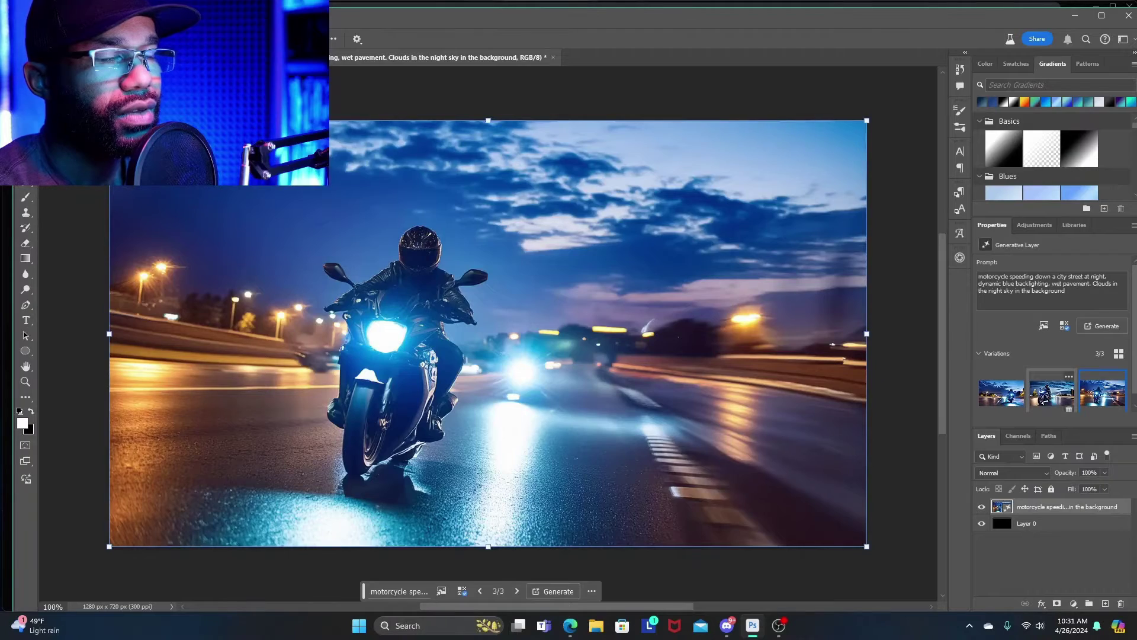
click(1052, 391)
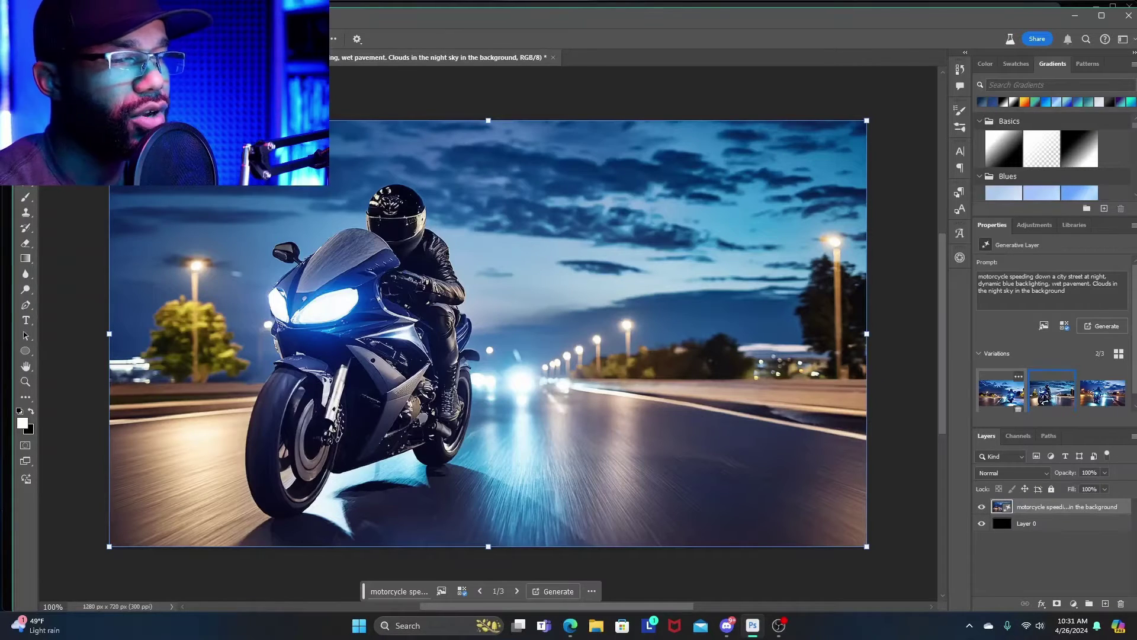
click(1002, 391)
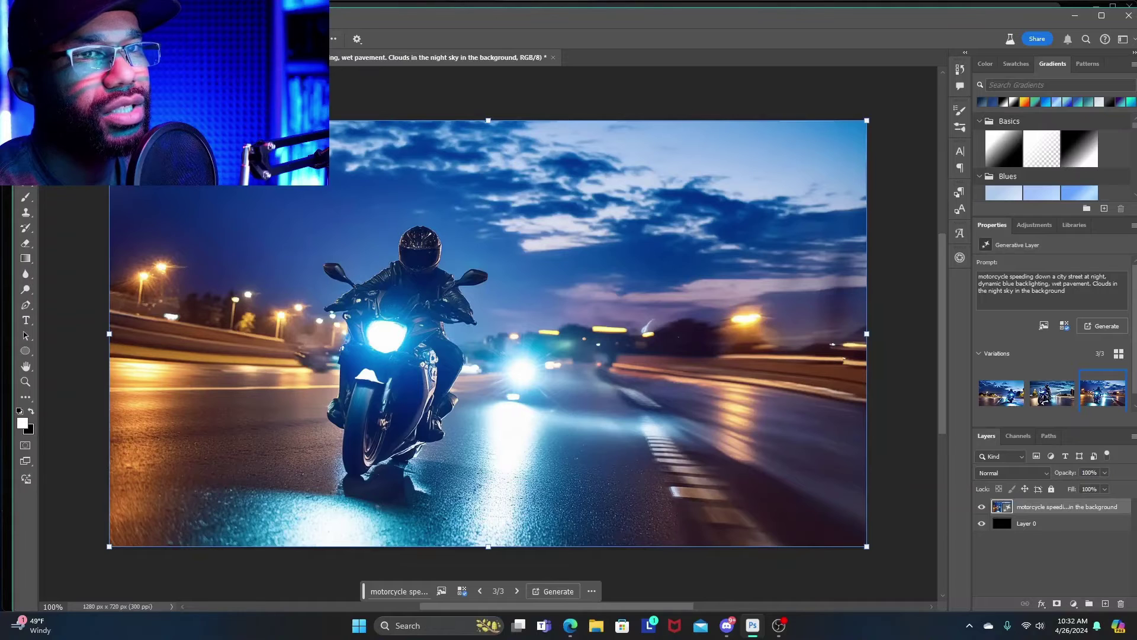
Change the prompt's last sentence to "Clouds in the night sky behind city buildings in the background" and generate new variations
text(behind city buildings)
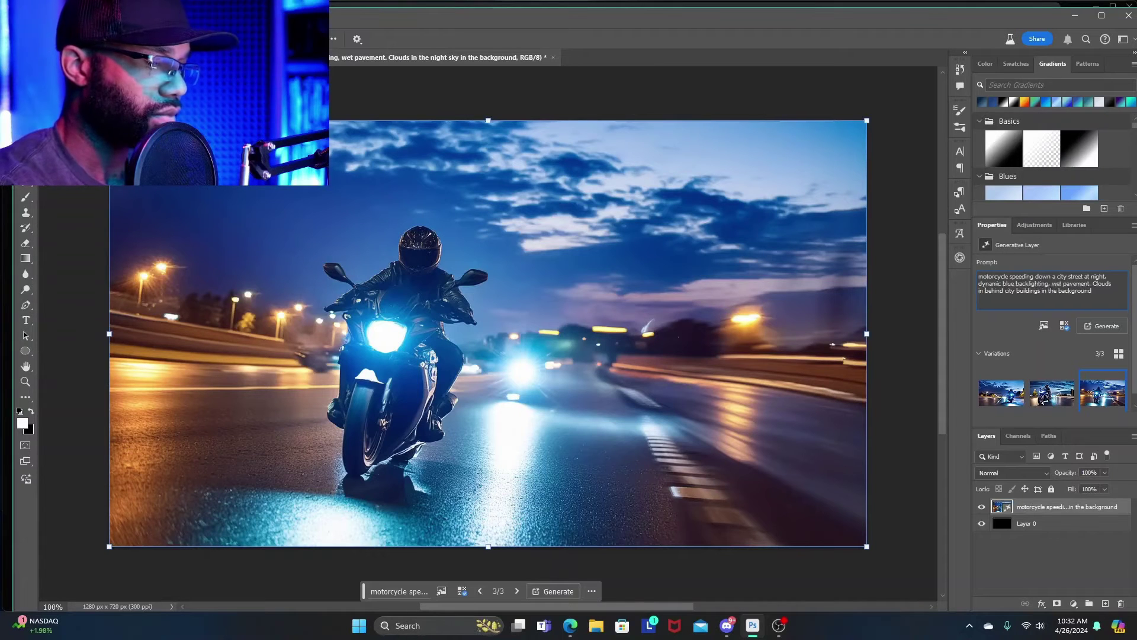
text(the night sk)
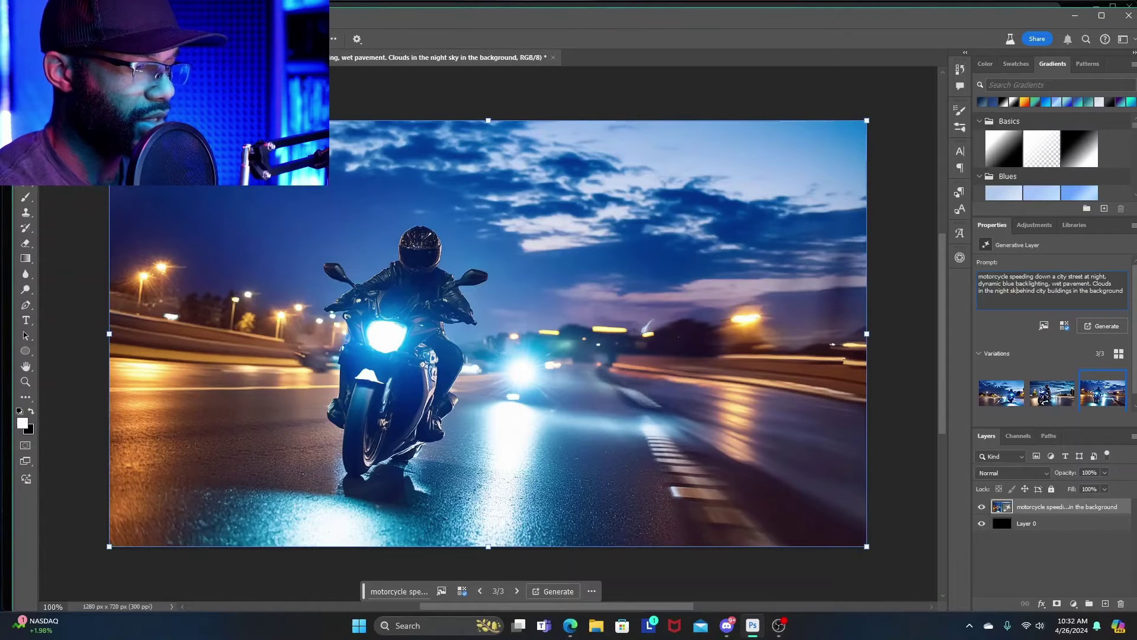
text(y)
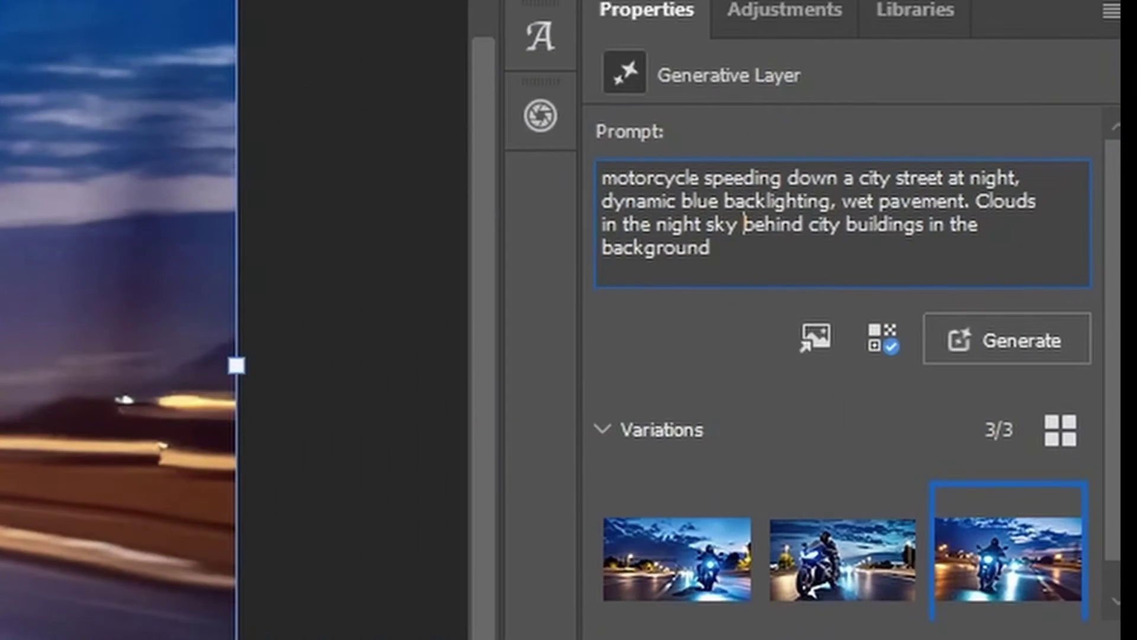
click(712, 247)
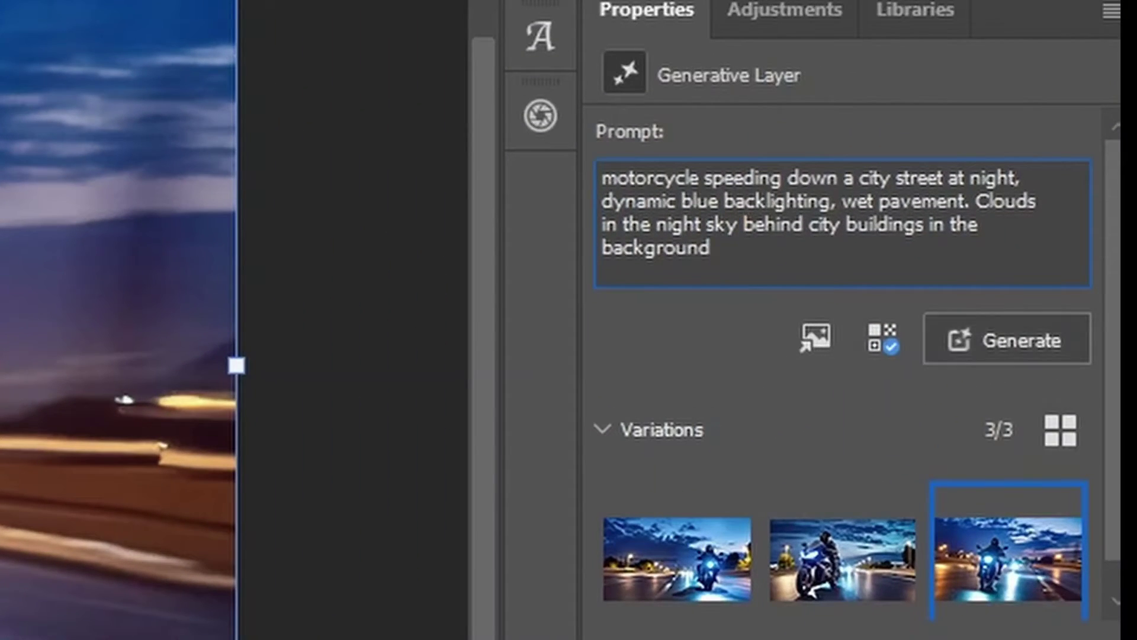
click(1007, 341)
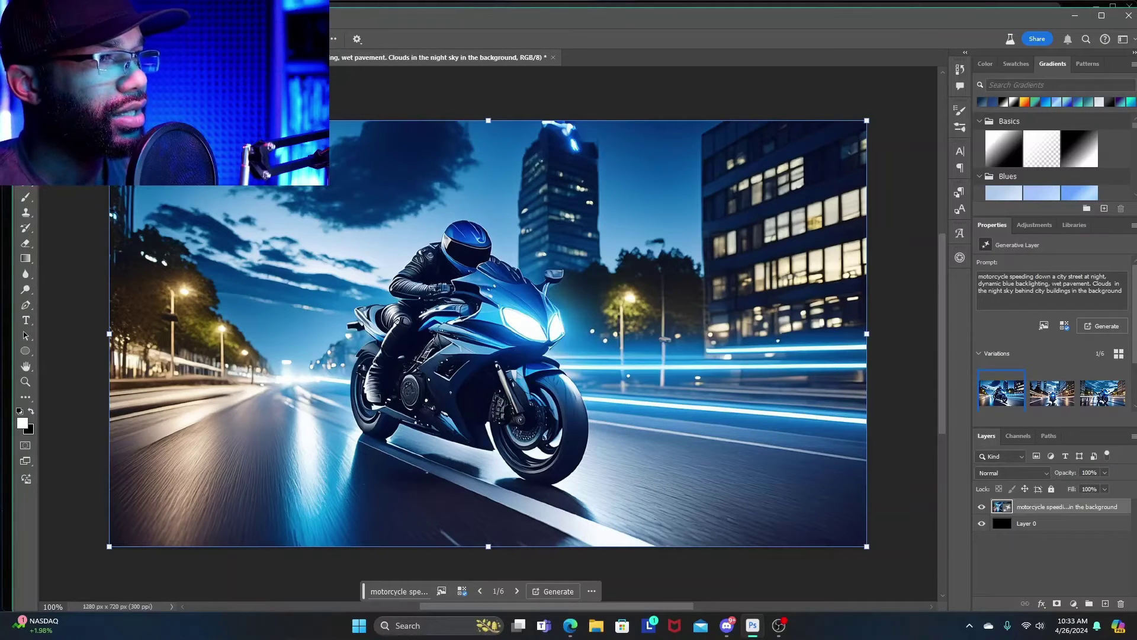
View the three new variations with city buildings on the canvas, ending on the first one
mouse_move(1053, 392)
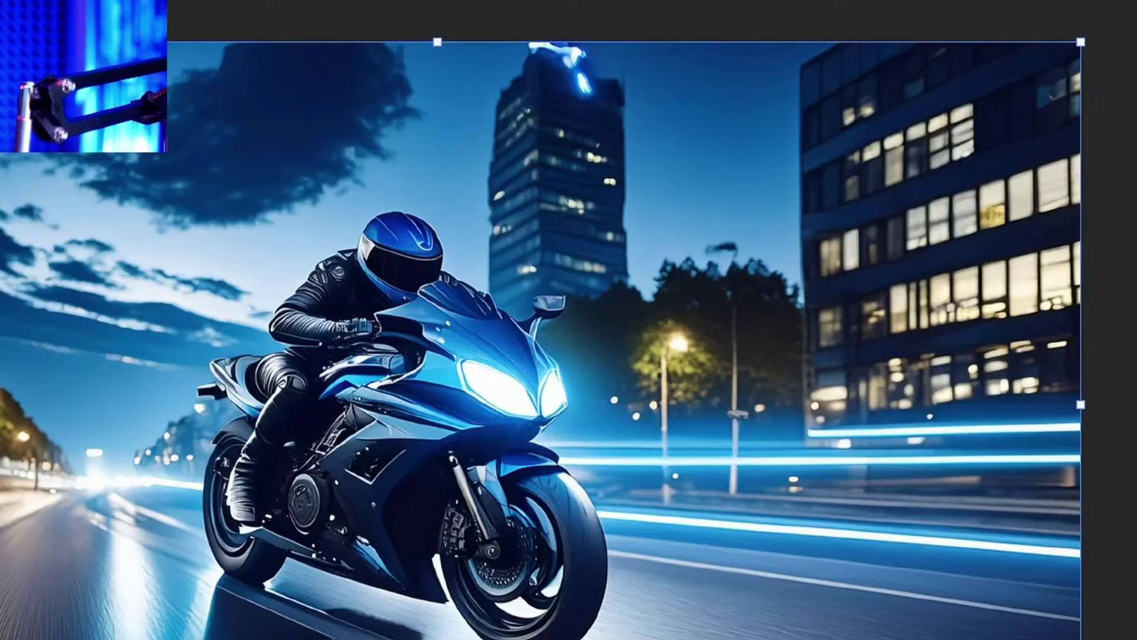
click(1053, 393)
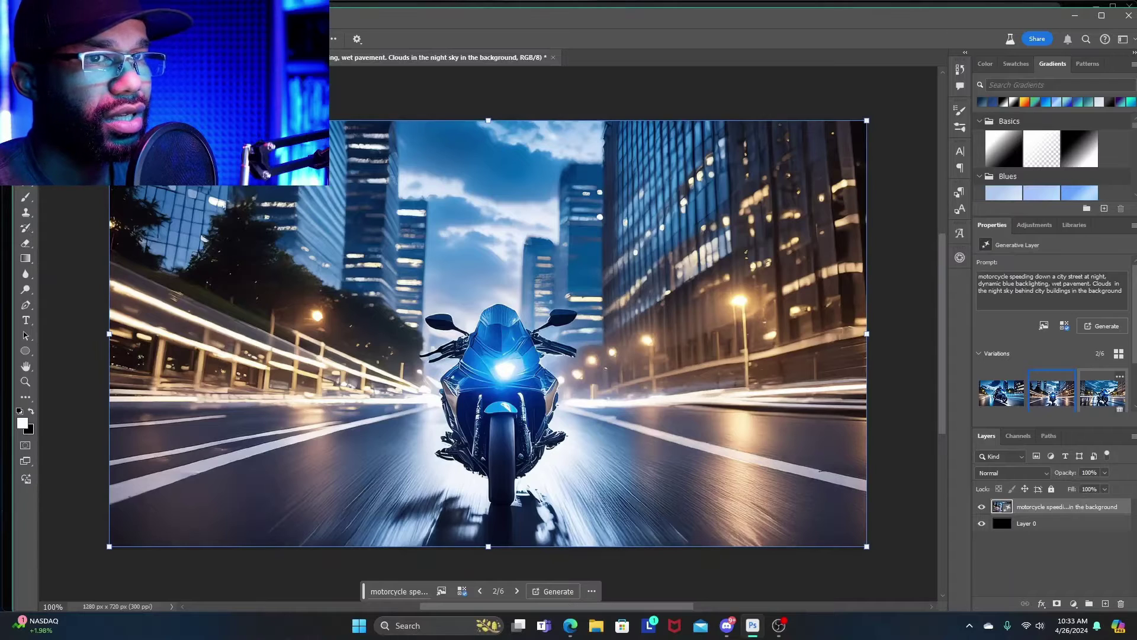
click(1103, 394)
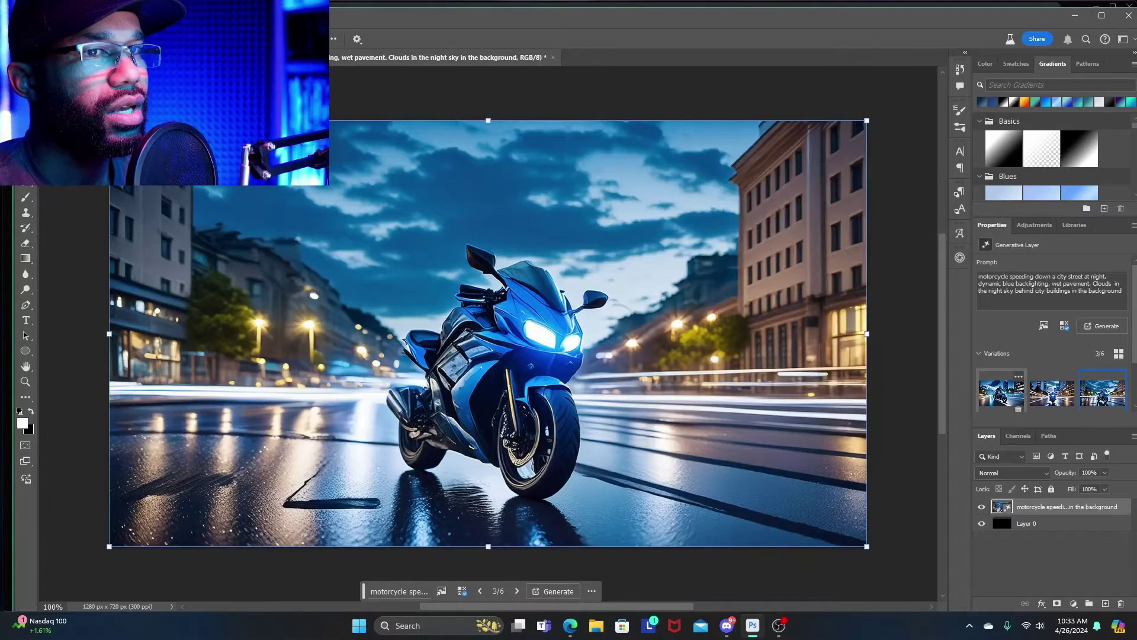
click(1002, 393)
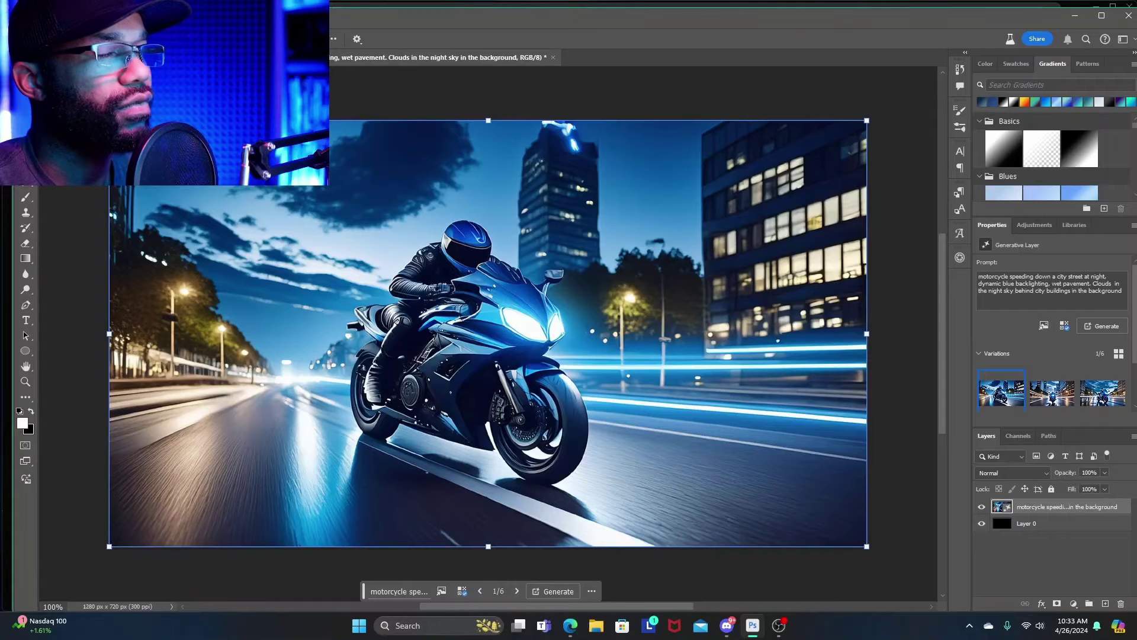
Compare the first new variation with the three earlier ones, and switch to Discord to view the Midjourney image grid
scroll(1103, 391, down, 2)
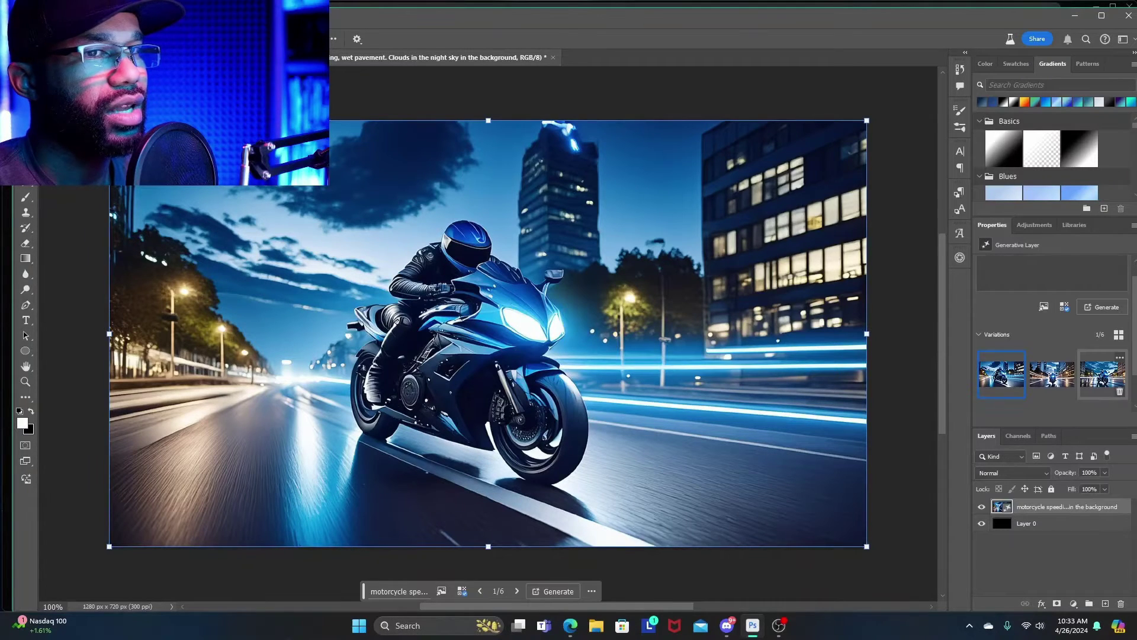
click(1001, 391)
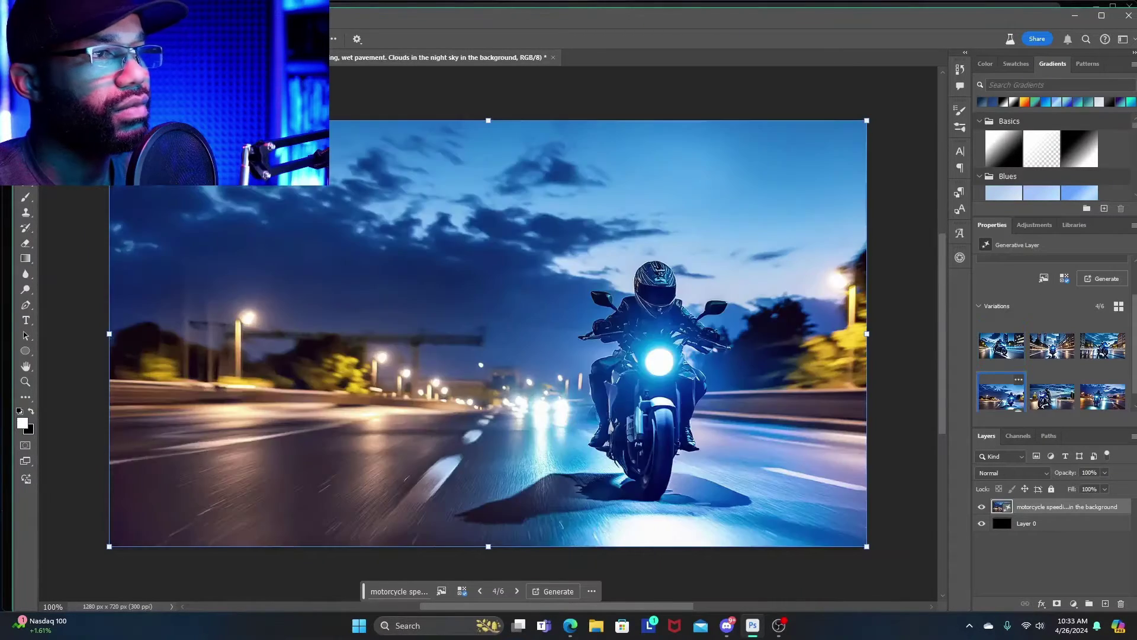
click(1001, 345)
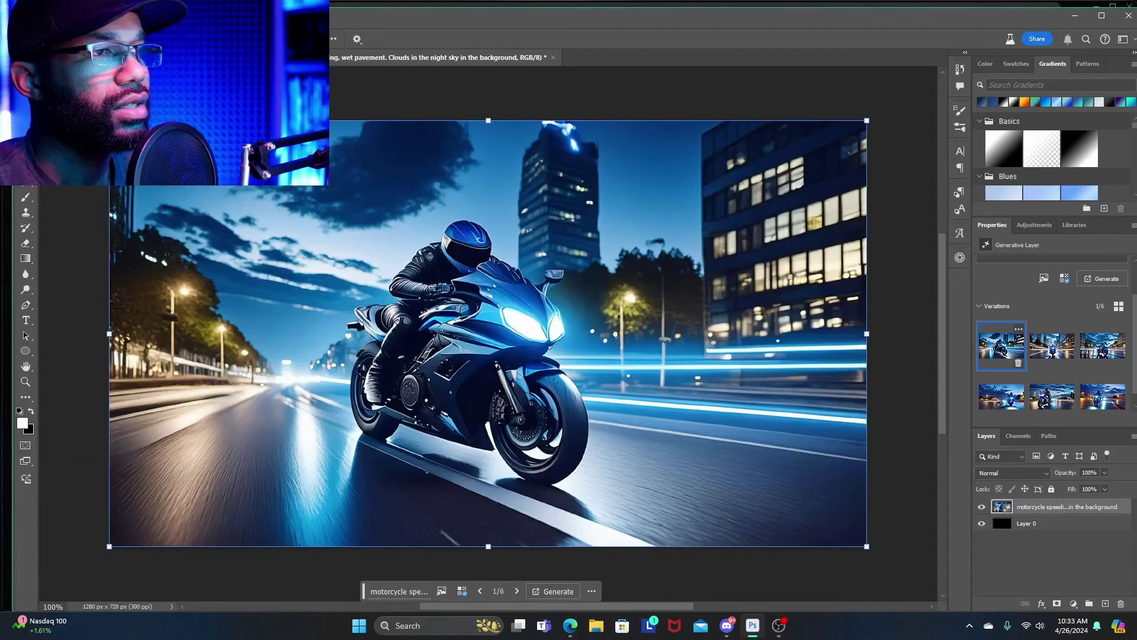
click(1001, 392)
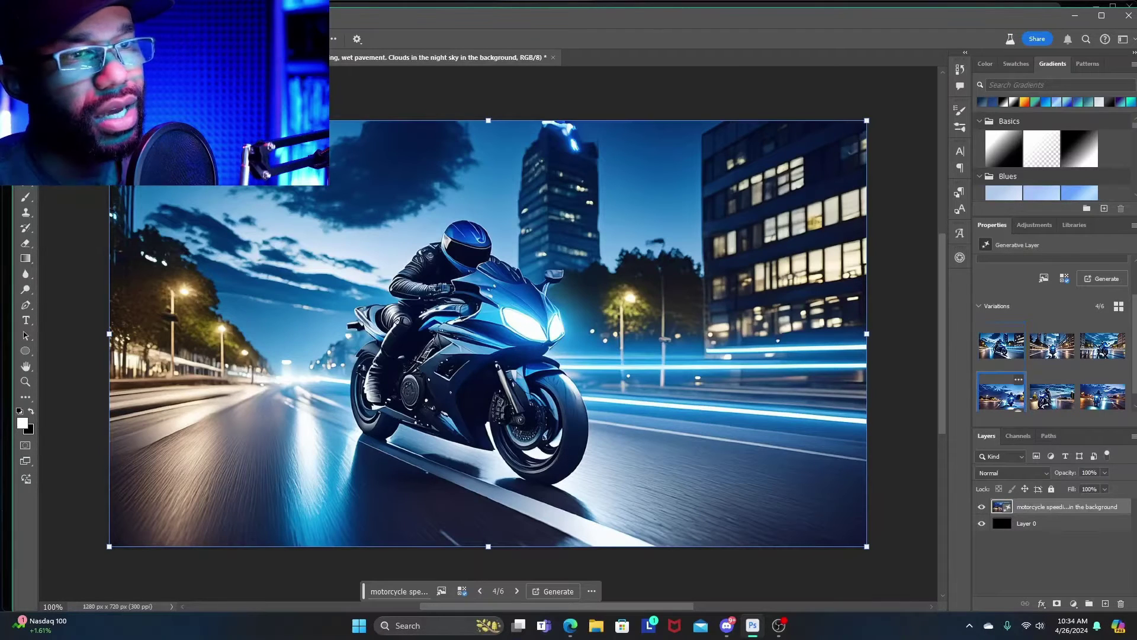
click(1052, 392)
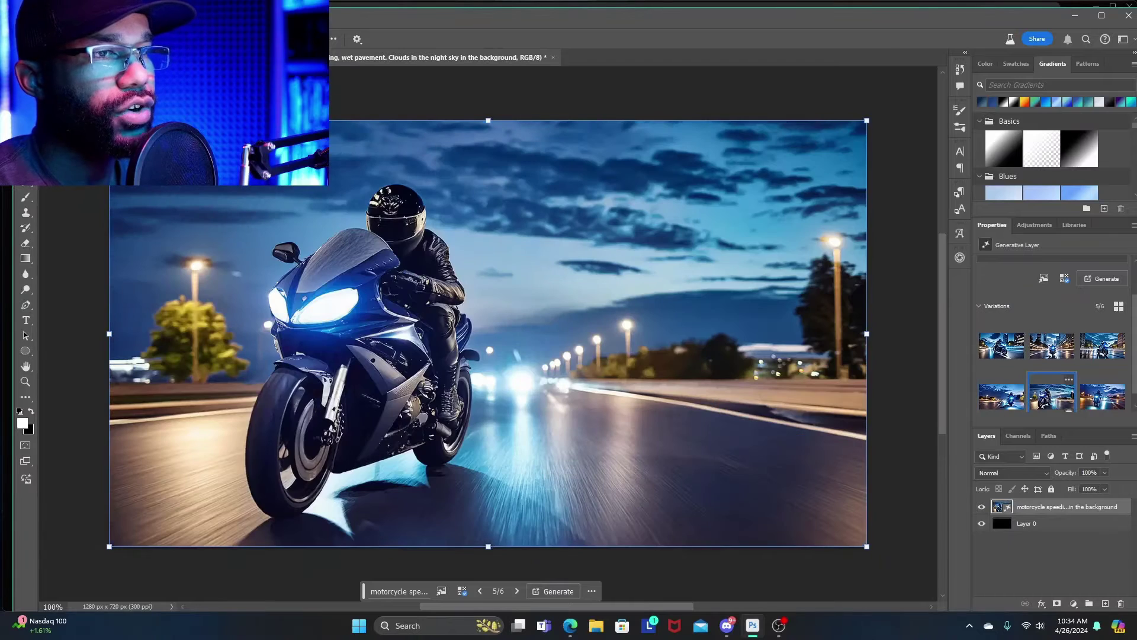
click(1102, 392)
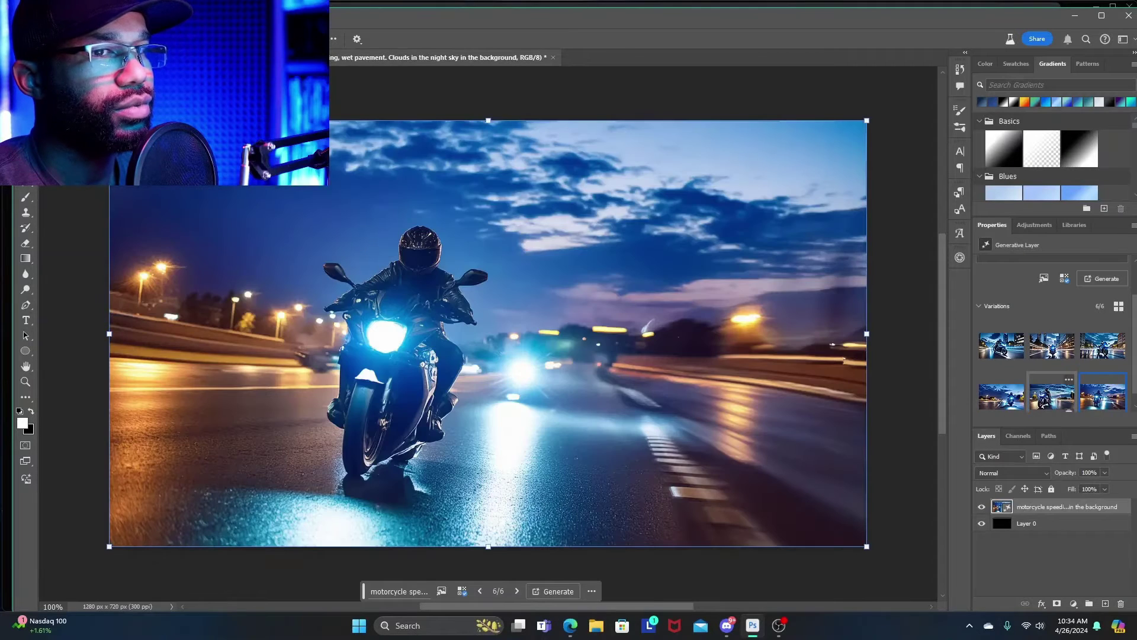
click(1001, 392)
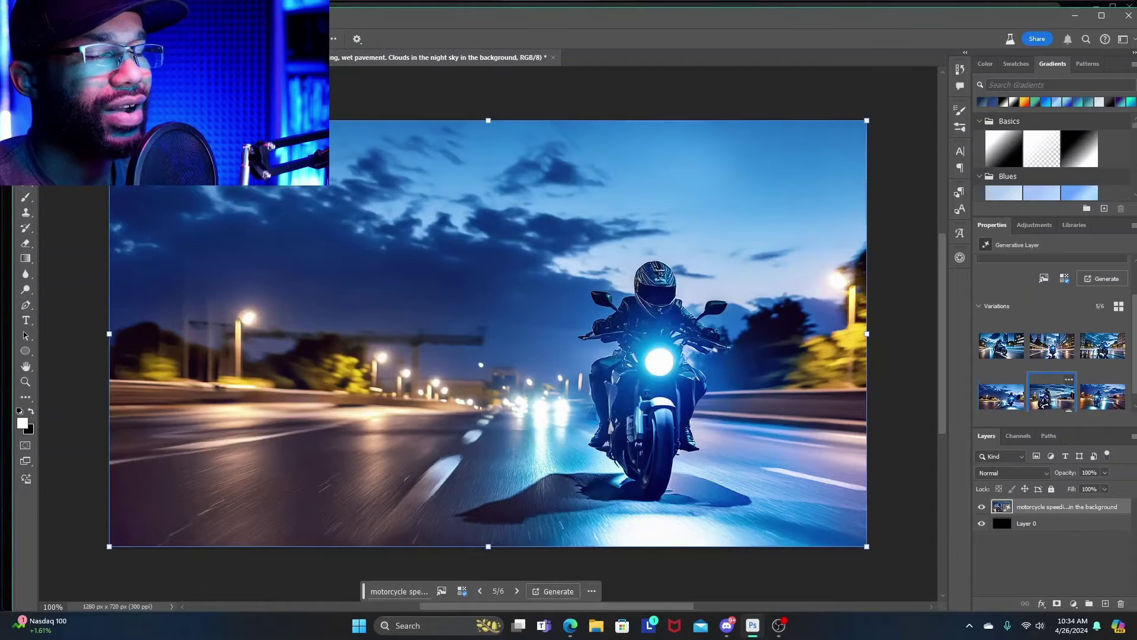
click(1052, 392)
click(1102, 392)
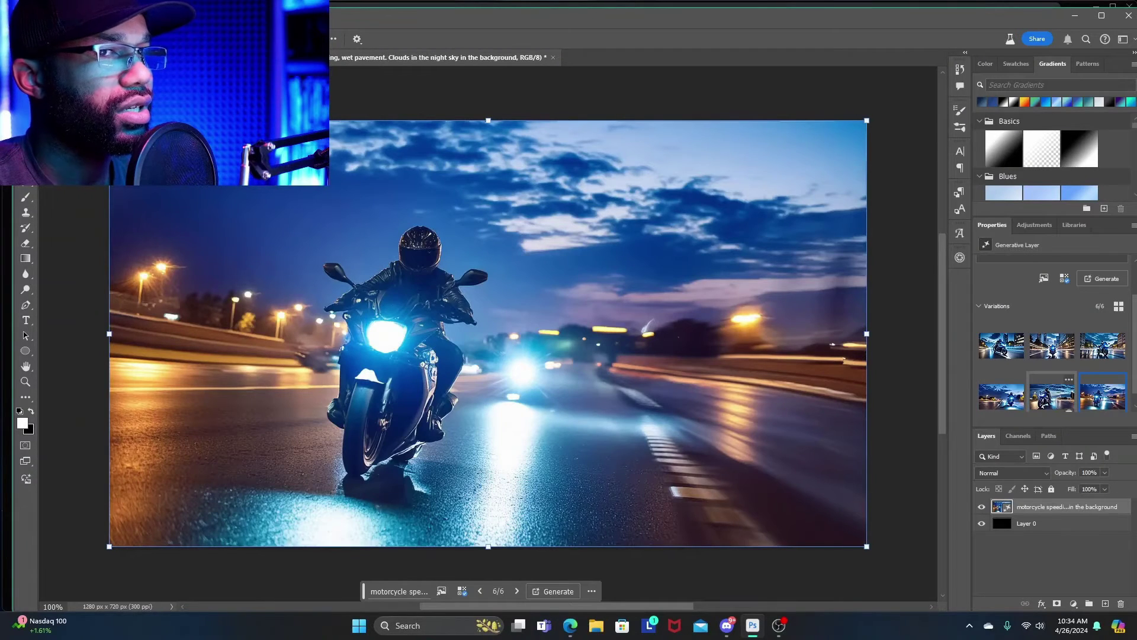
click(1052, 392)
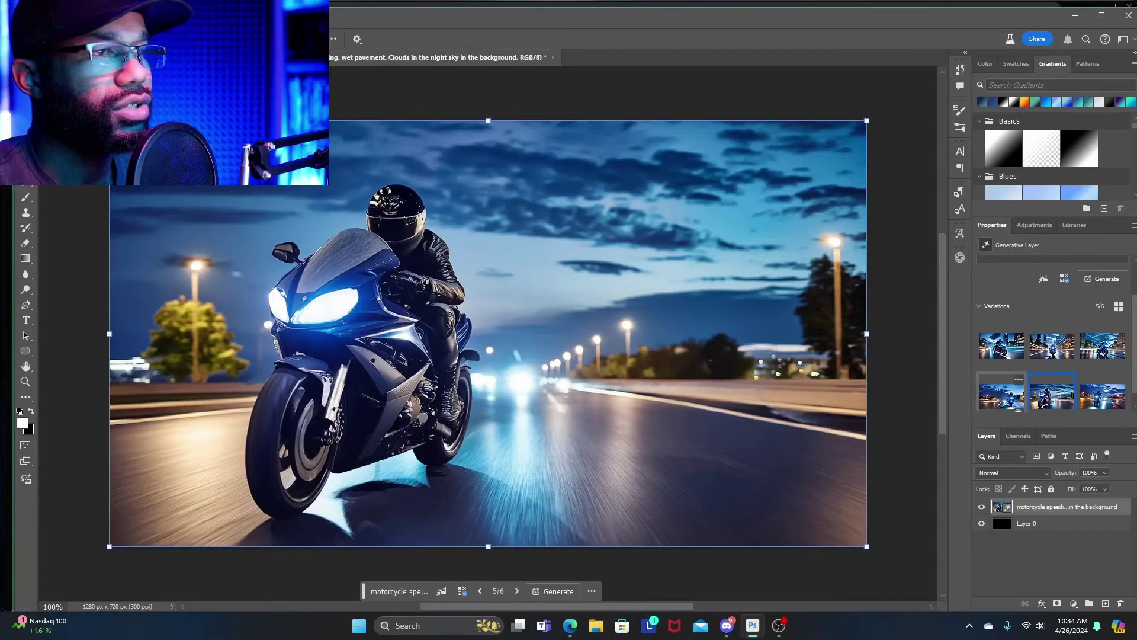
click(1001, 391)
key(alt+Tab)
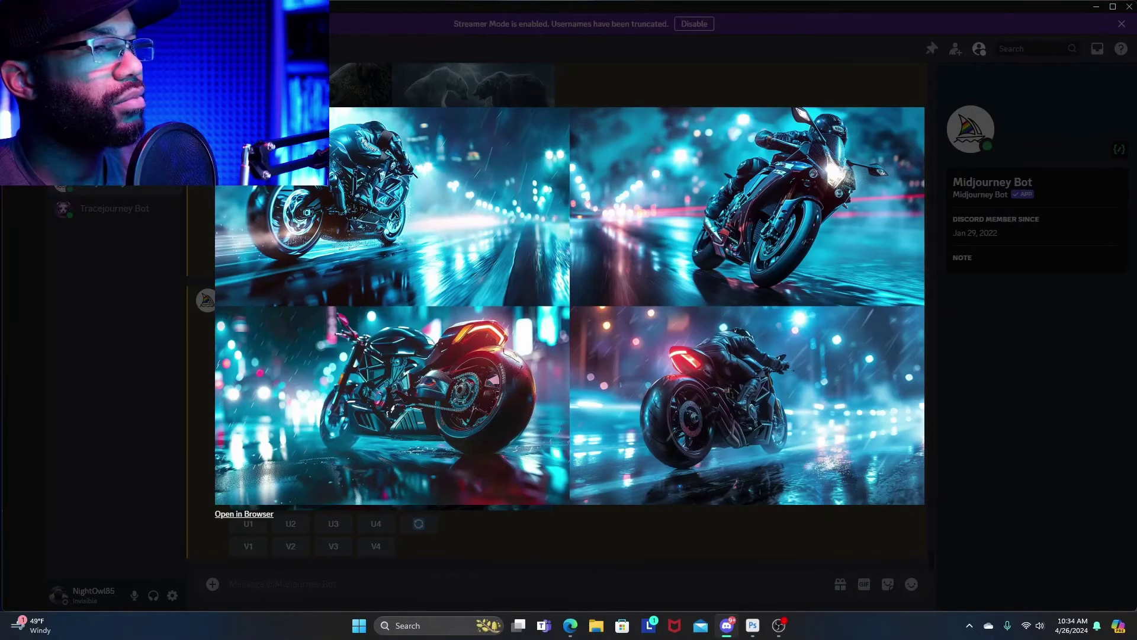
Open the Midjourney motorcycle grid in the web browser and inspect the sport bike image at full size
click(243, 514)
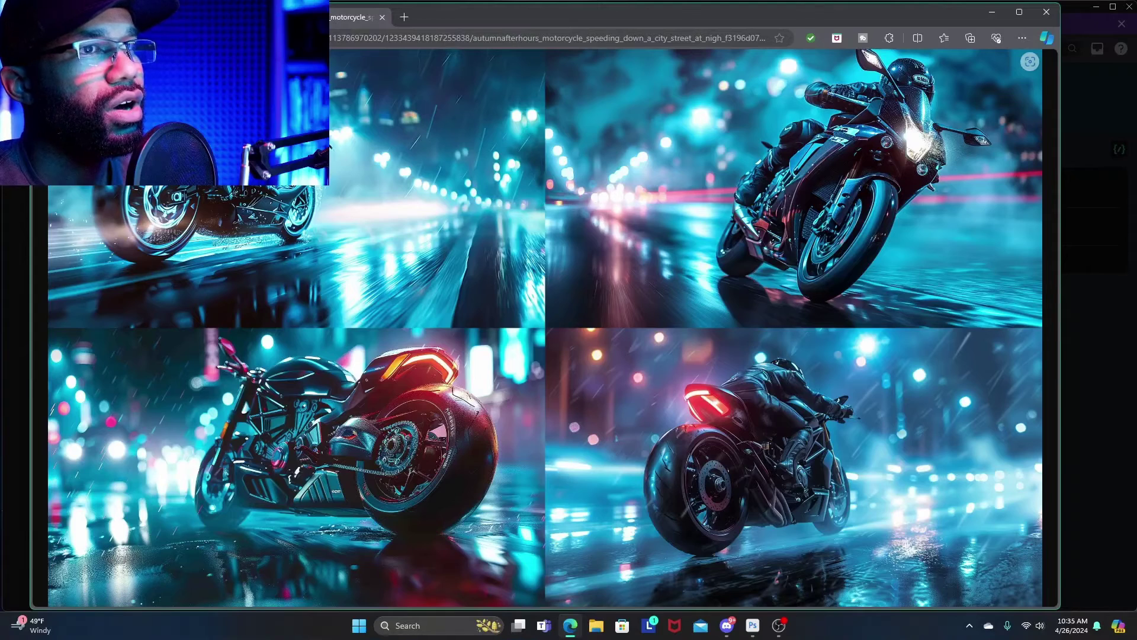
click(600, 553)
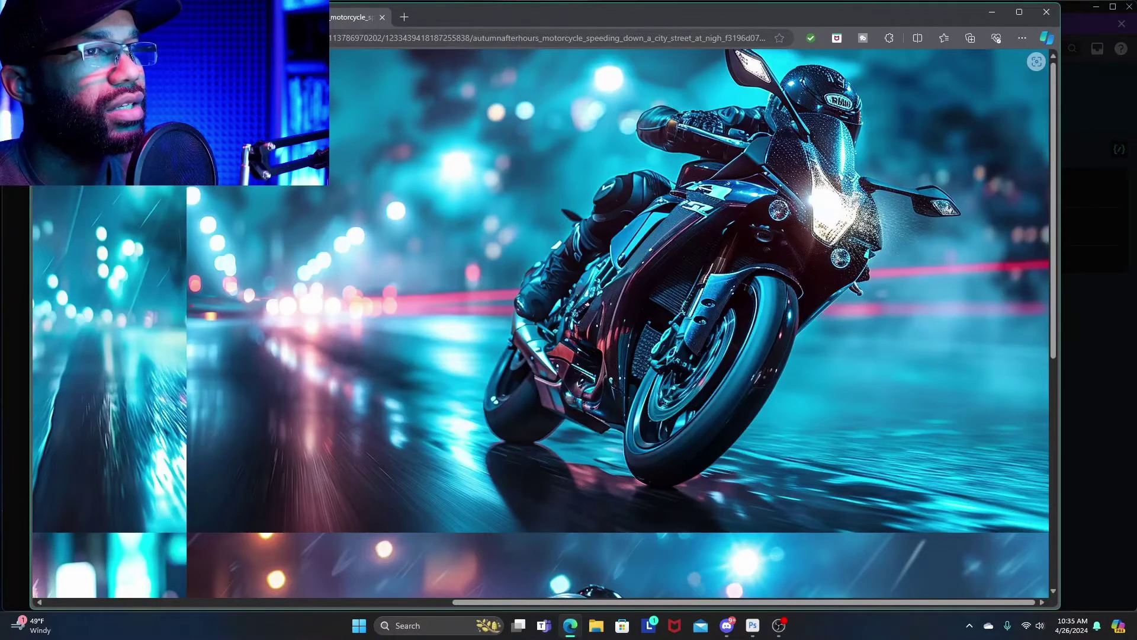
click(600, 552)
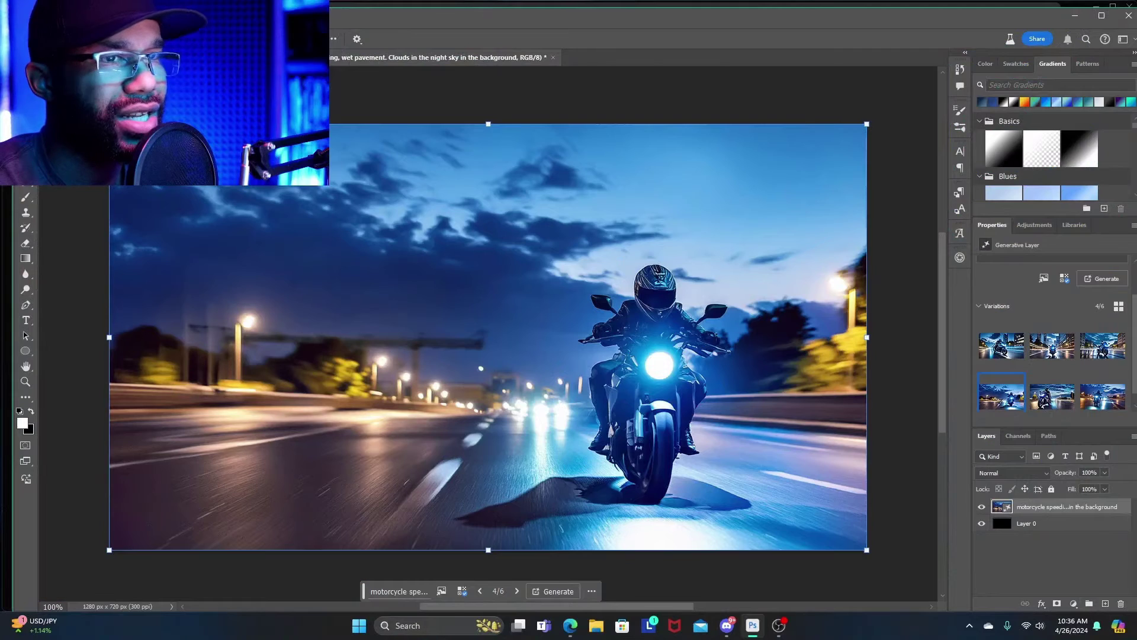
scroll(488, 336, up, 2)
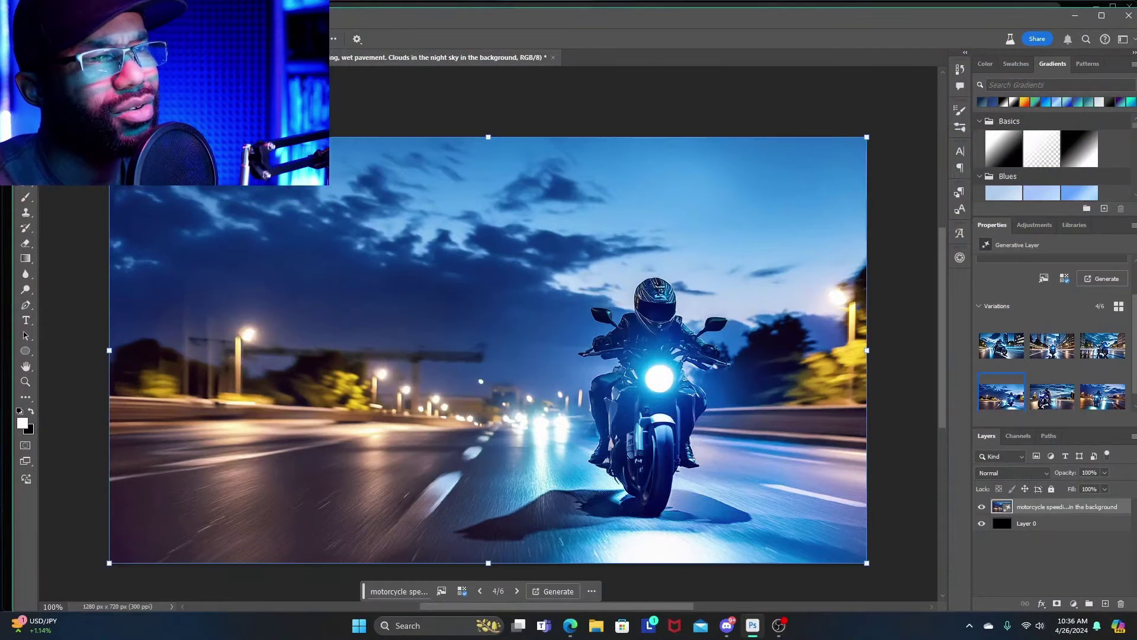
scroll(489, 337, down, 4)
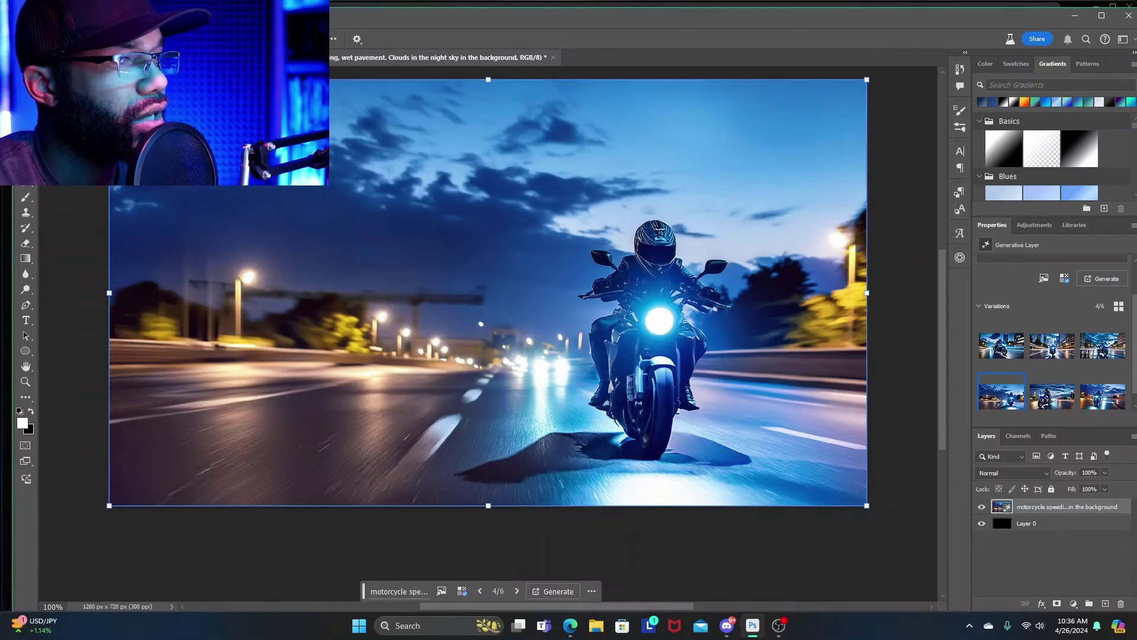
scroll(489, 317, up, 2)
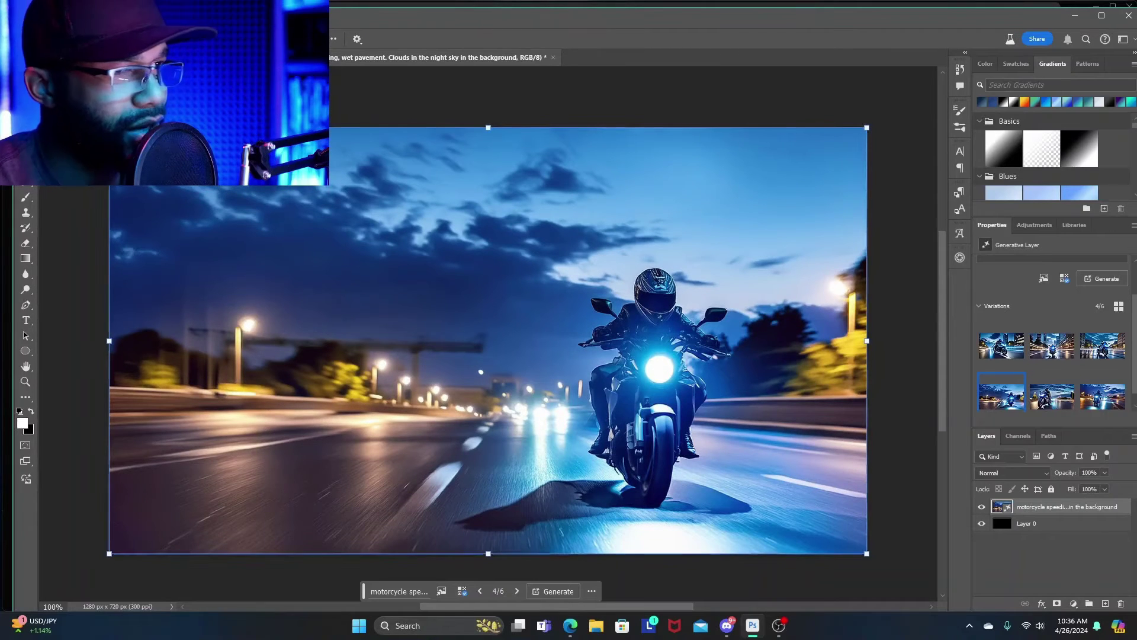
scroll(489, 331, down, 1)
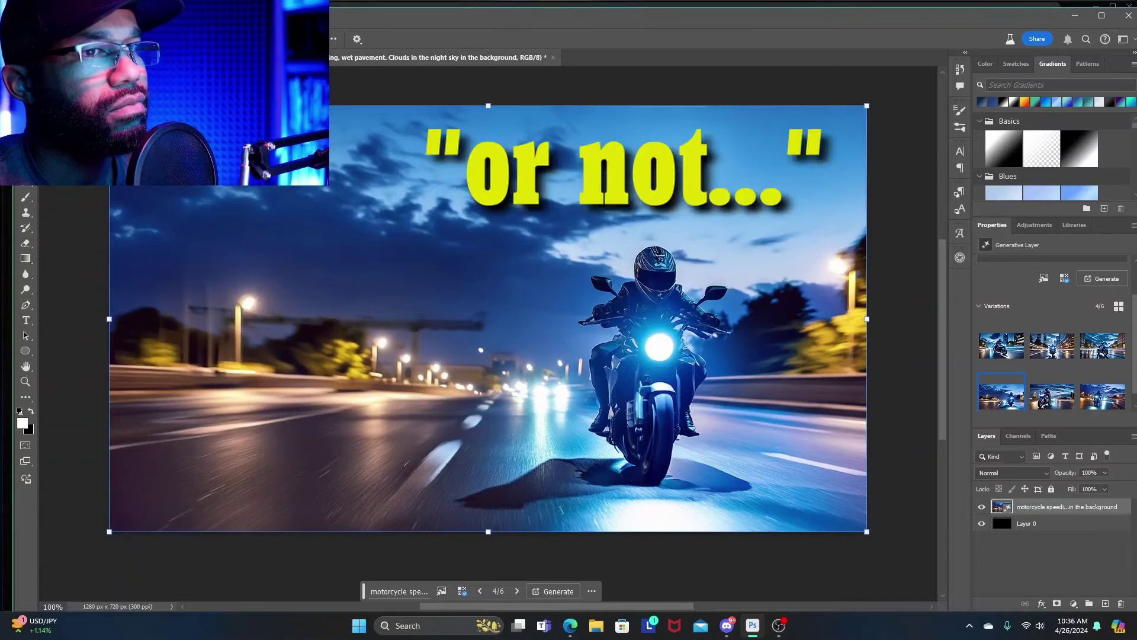
scroll(488, 331, up, 2)
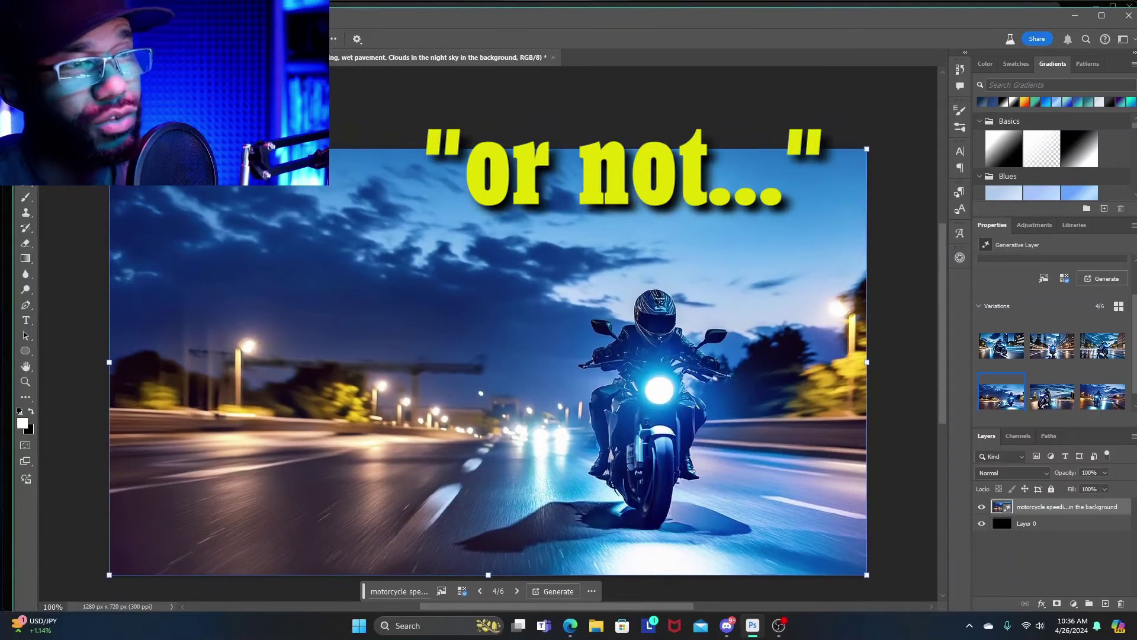
scroll(487, 361, down, 1)
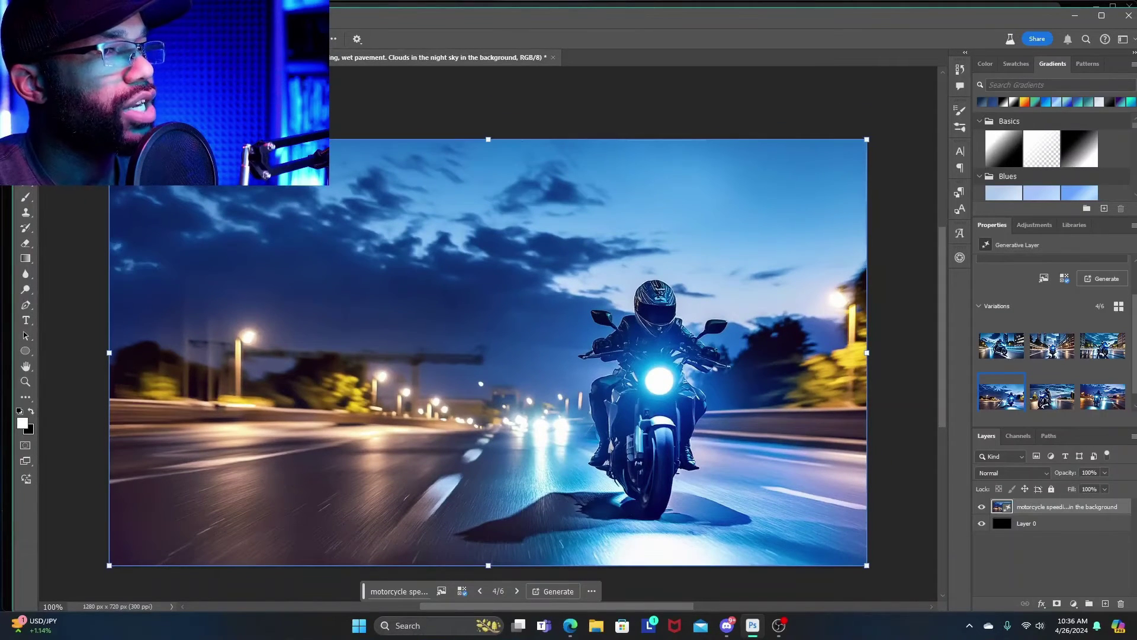
scroll(488, 352, down, 2)
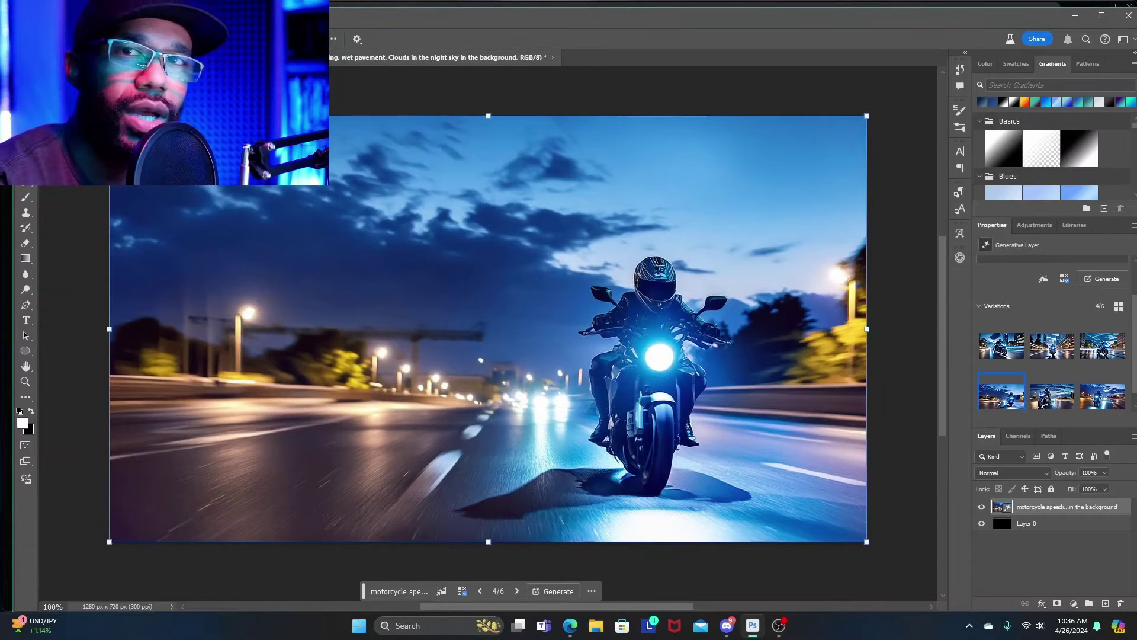
scroll(488, 329, up, 10)
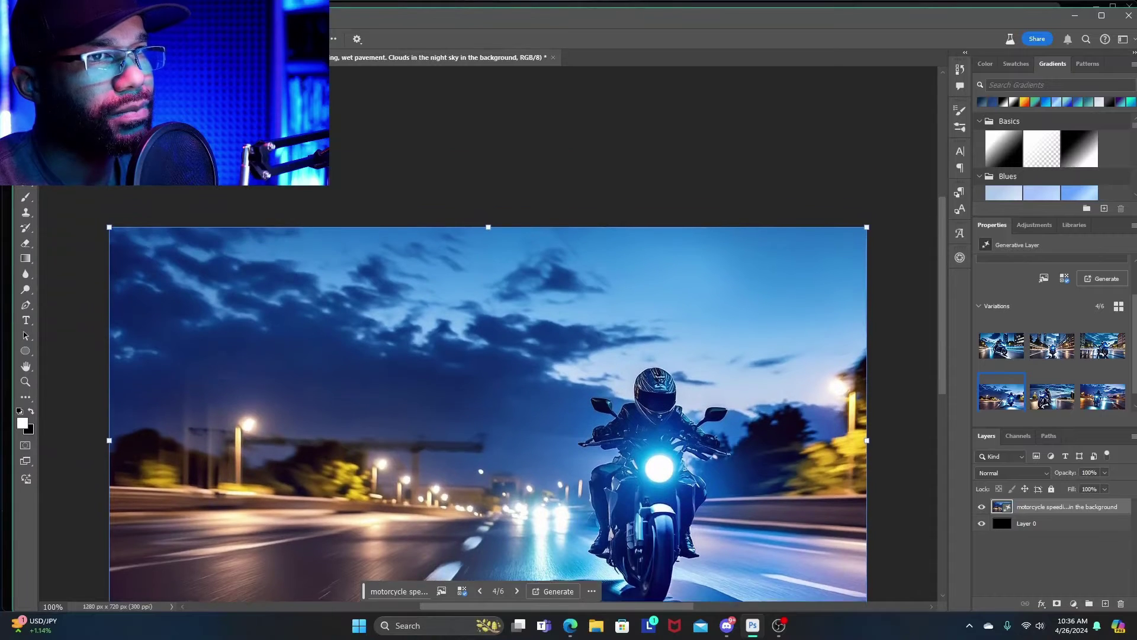
scroll(488, 356, down, 7)
scroll(488, 356, down, 3)
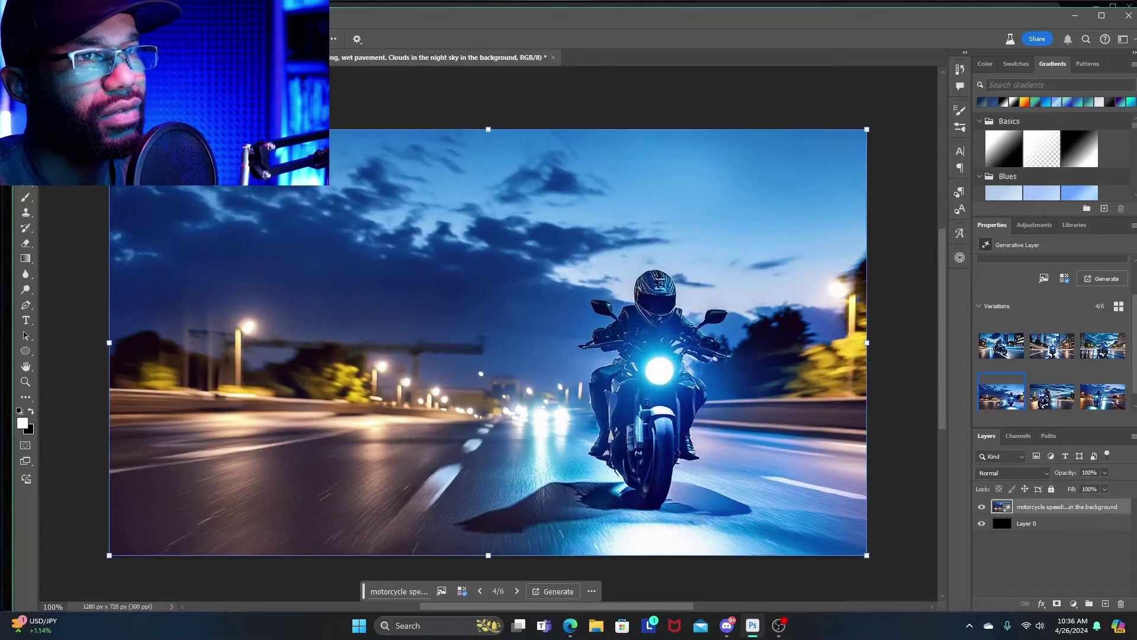
scroll(488, 331, down, 2)
scroll(488, 331, up, 4)
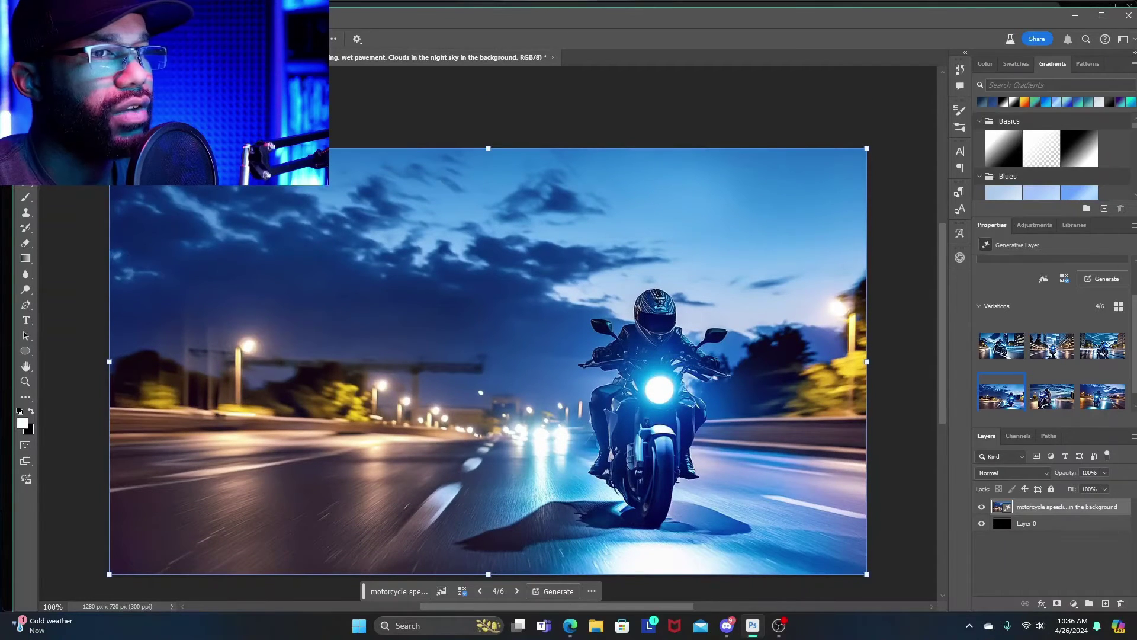
scroll(488, 332, down, 4)
scroll(487, 331, up, 1)
scroll(488, 332, up, 2)
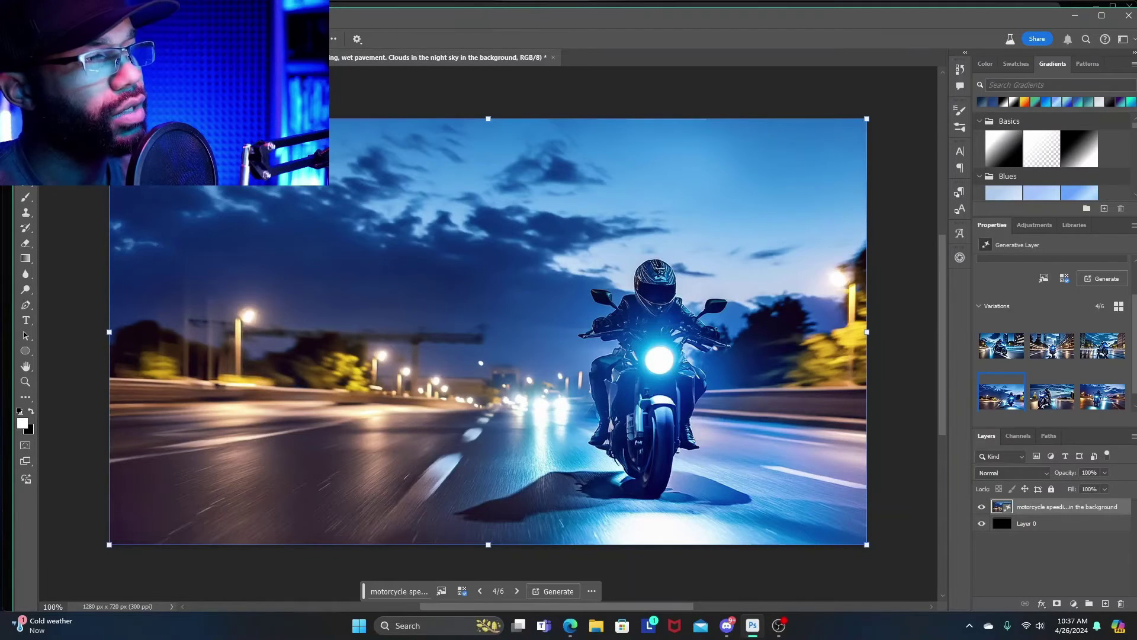
scroll(487, 332, down, 1)
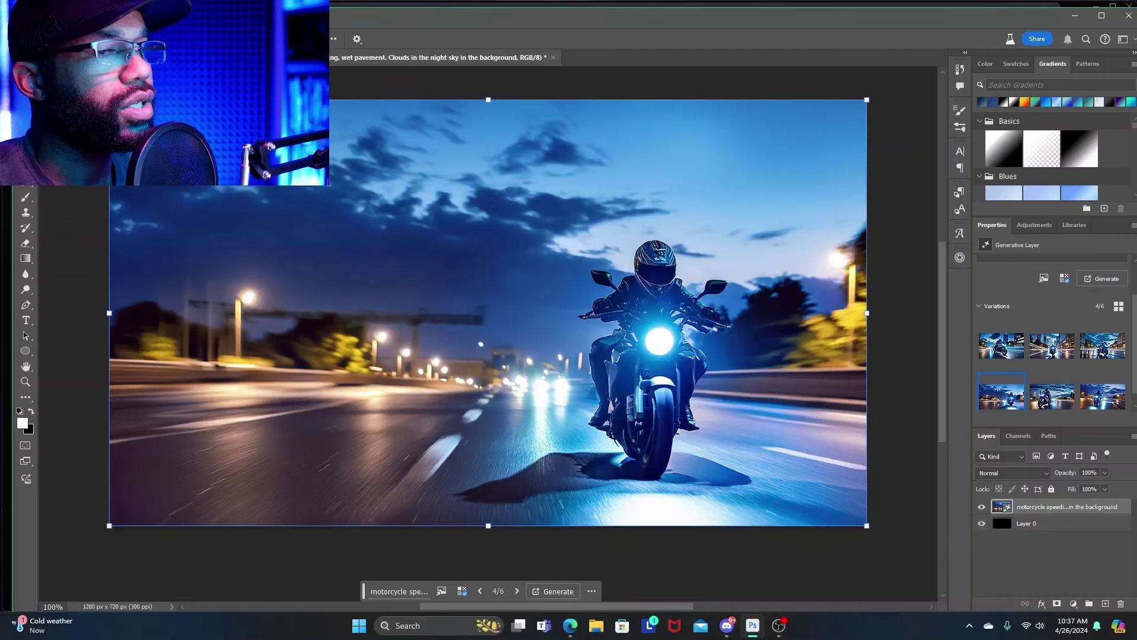
scroll(488, 313, right, 2)
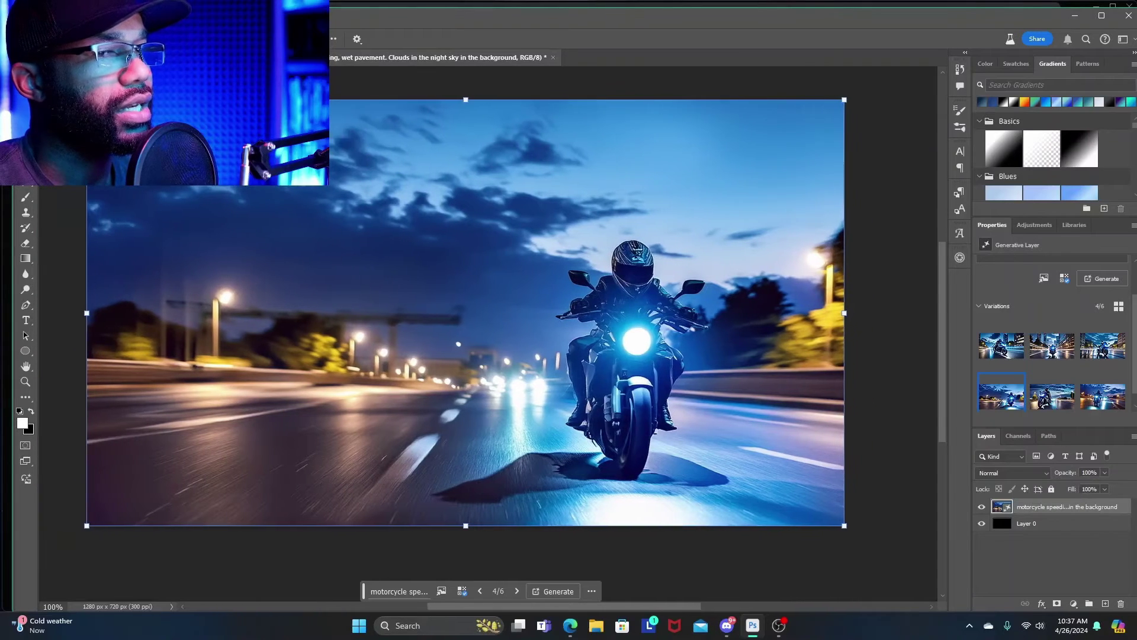